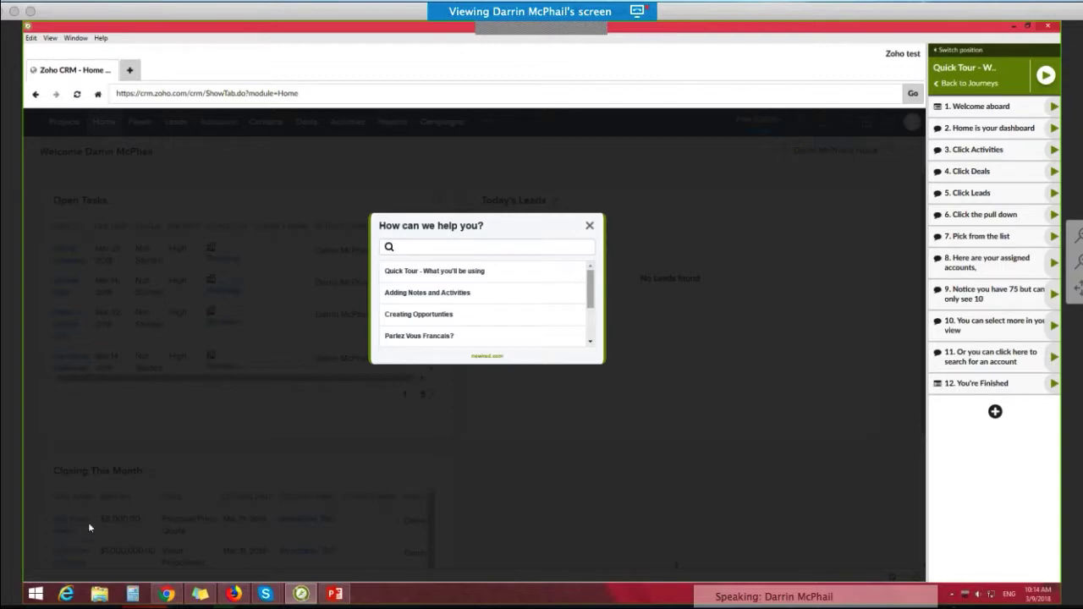
Step: Start the "Quick Tour - What you'll be using" journey and follow it through the Activities and Deals pages
left_click(424, 270)
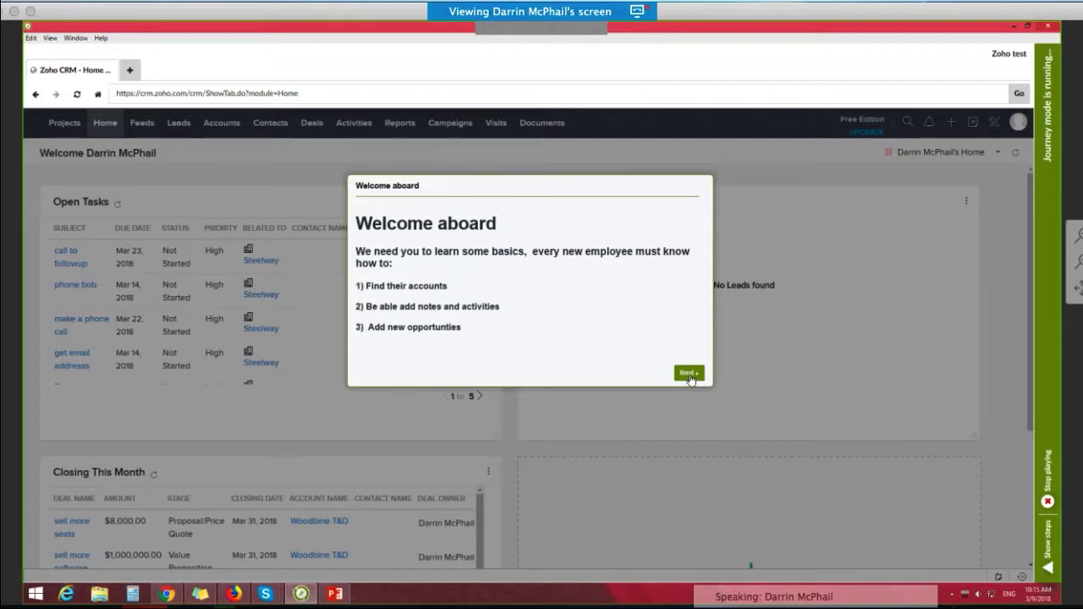
left_click(687, 373)
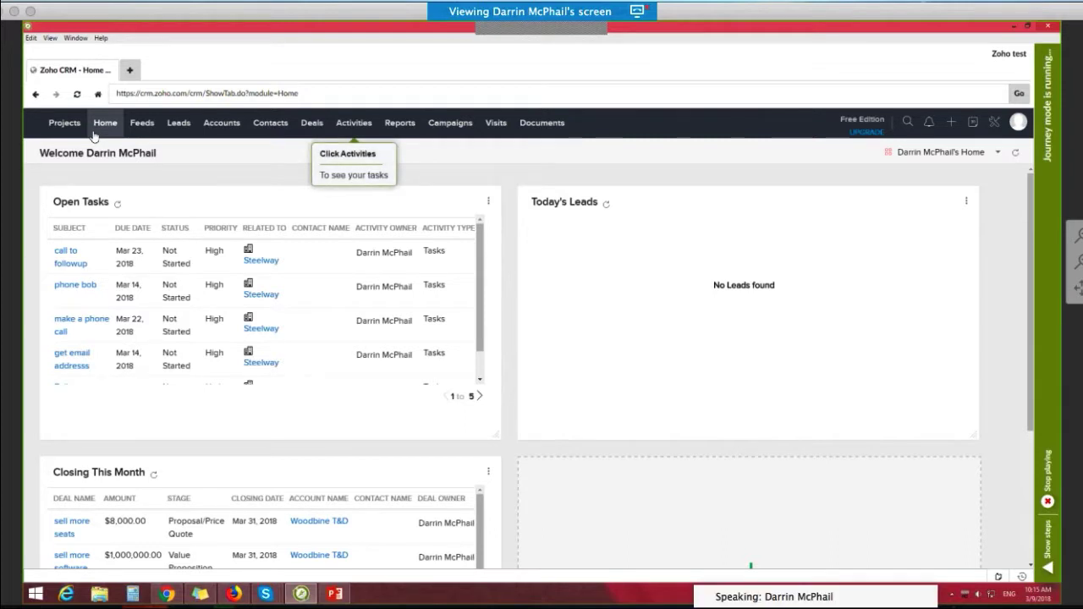
left_click(352, 123)
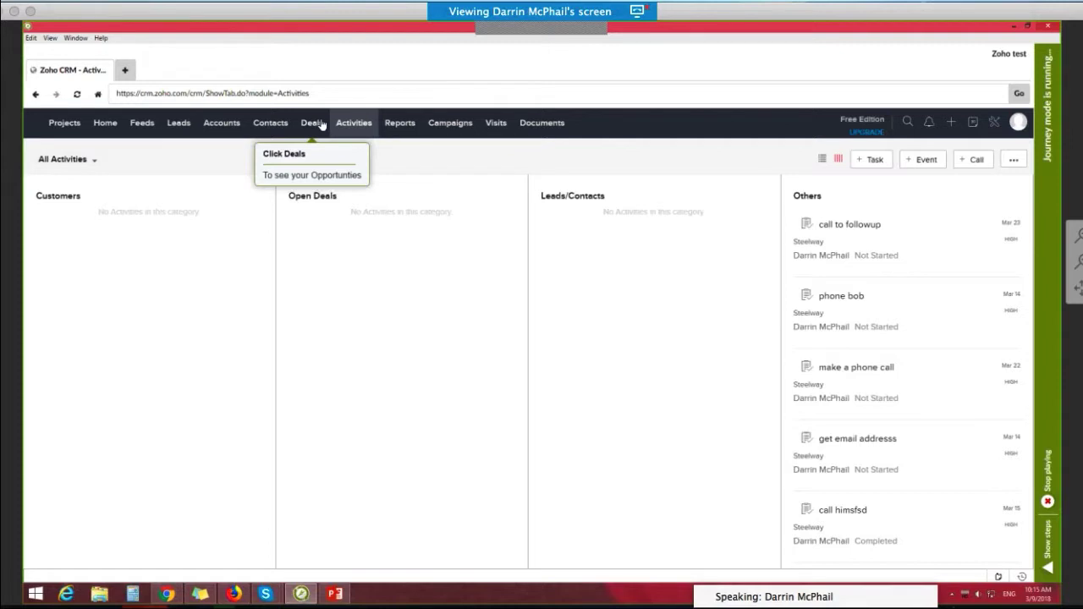
left_click(322, 126)
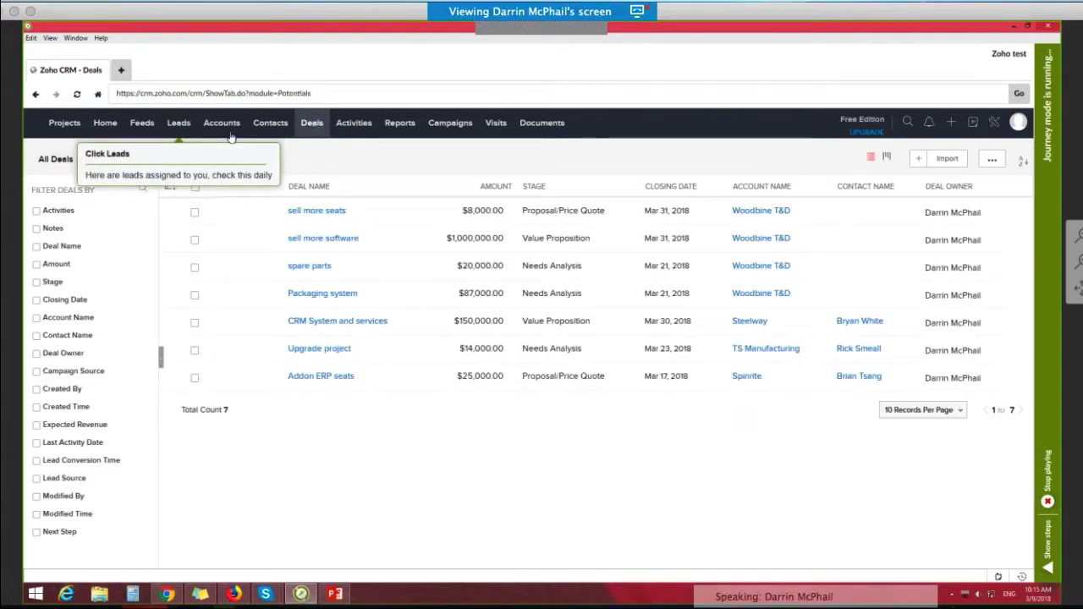
Step: Open the Leads list as the tour directs and switch its view to Unread Leads
left_click(180, 123)
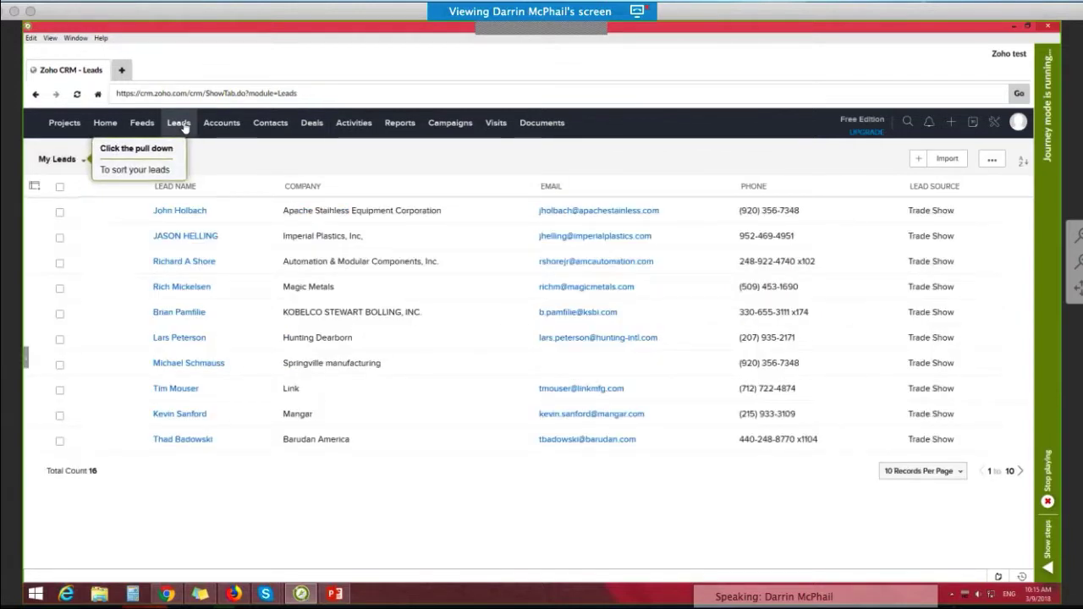
left_click(82, 163)
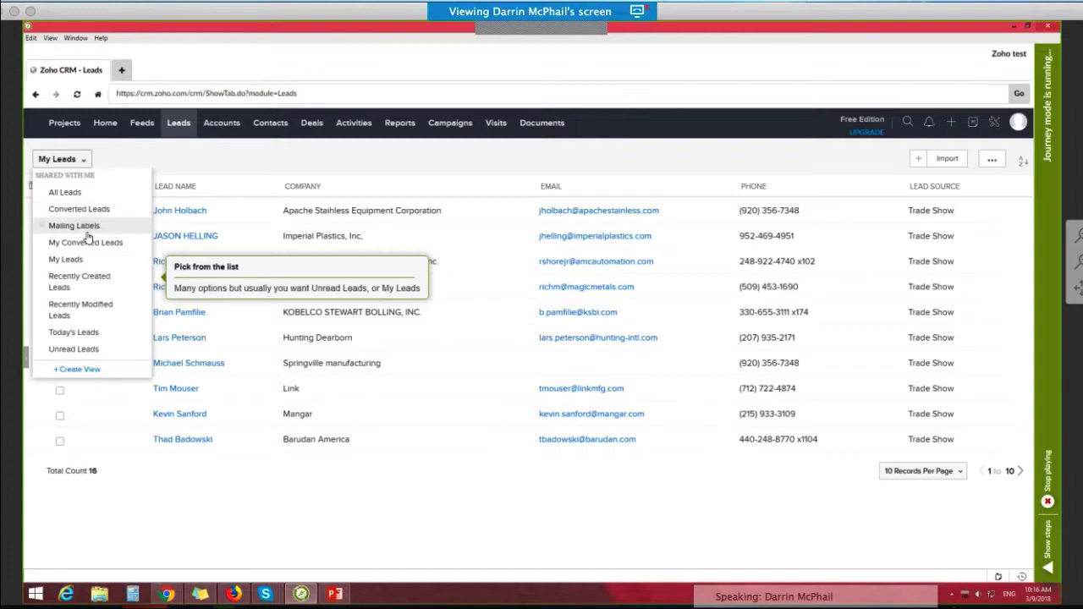
left_click(82, 348)
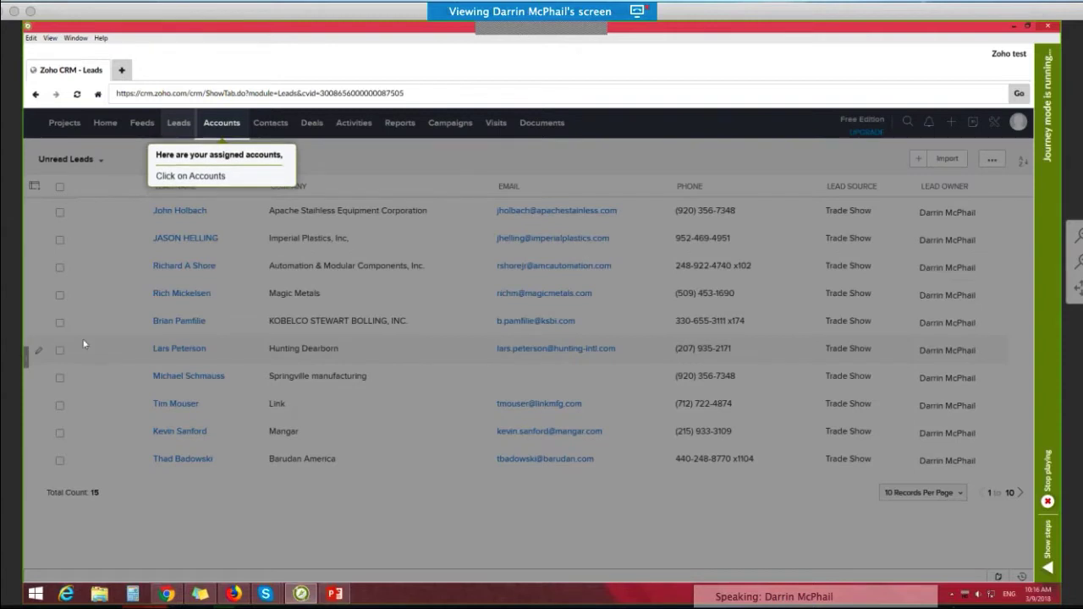
Step: Open the Accounts list, advance past the account-count hint, and show 30 records per page
left_click(220, 125)
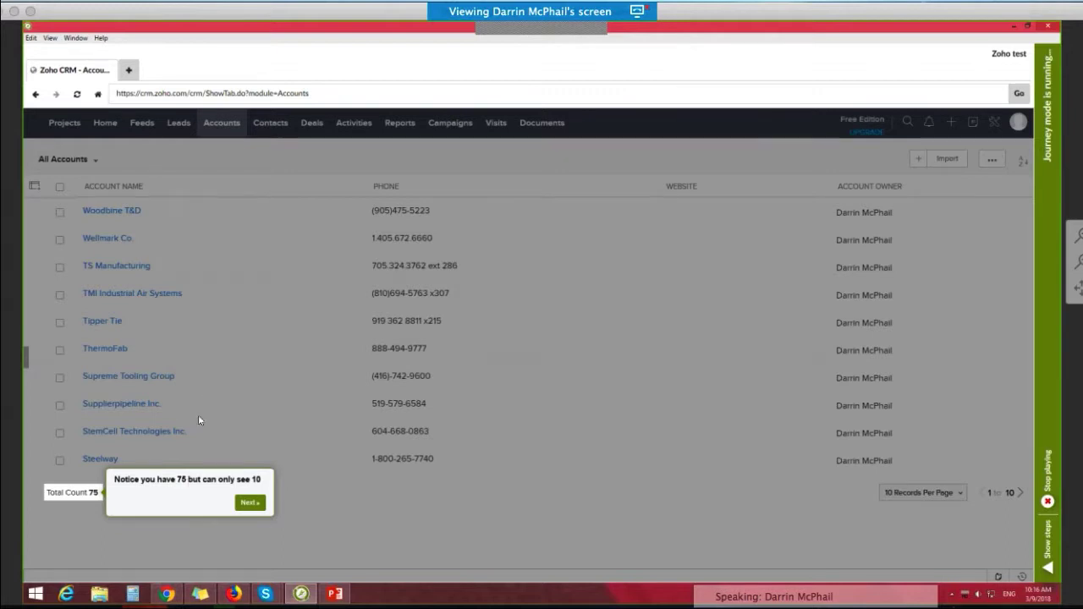
left_click(249, 503)
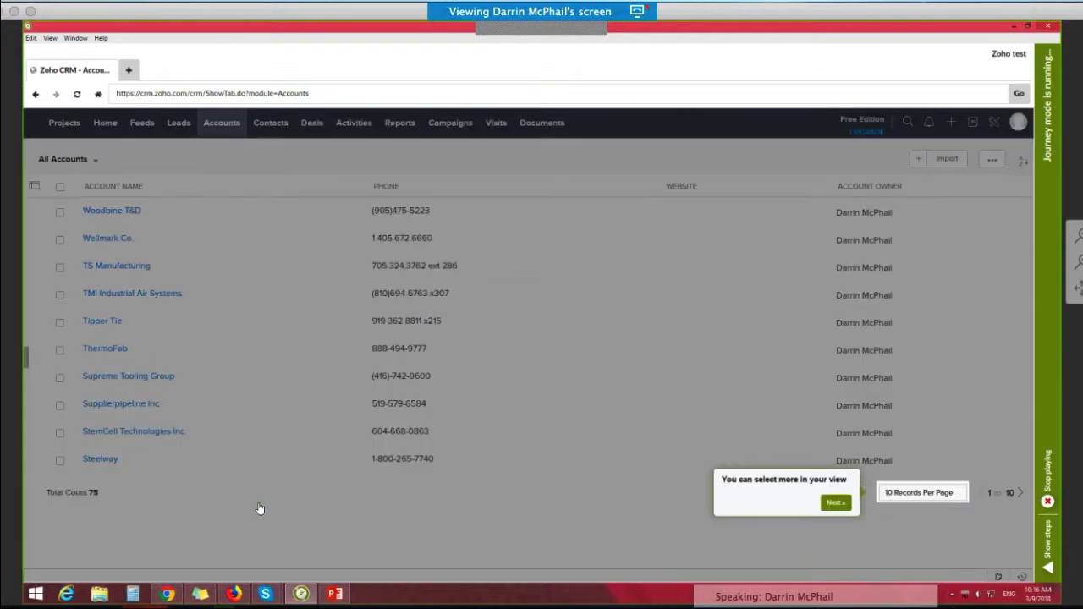
left_click(931, 497)
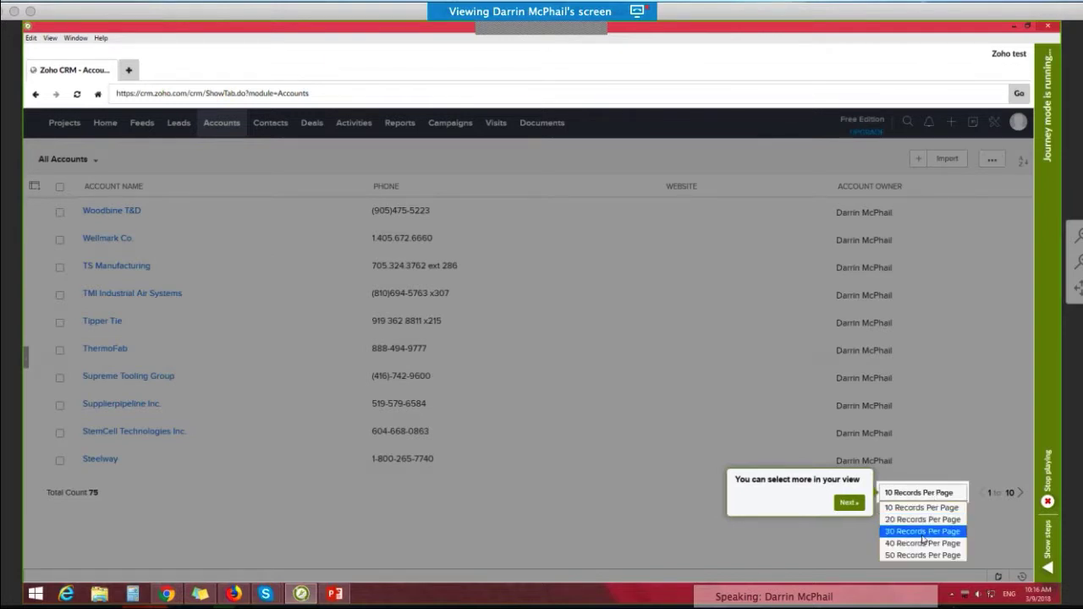
left_click(922, 533)
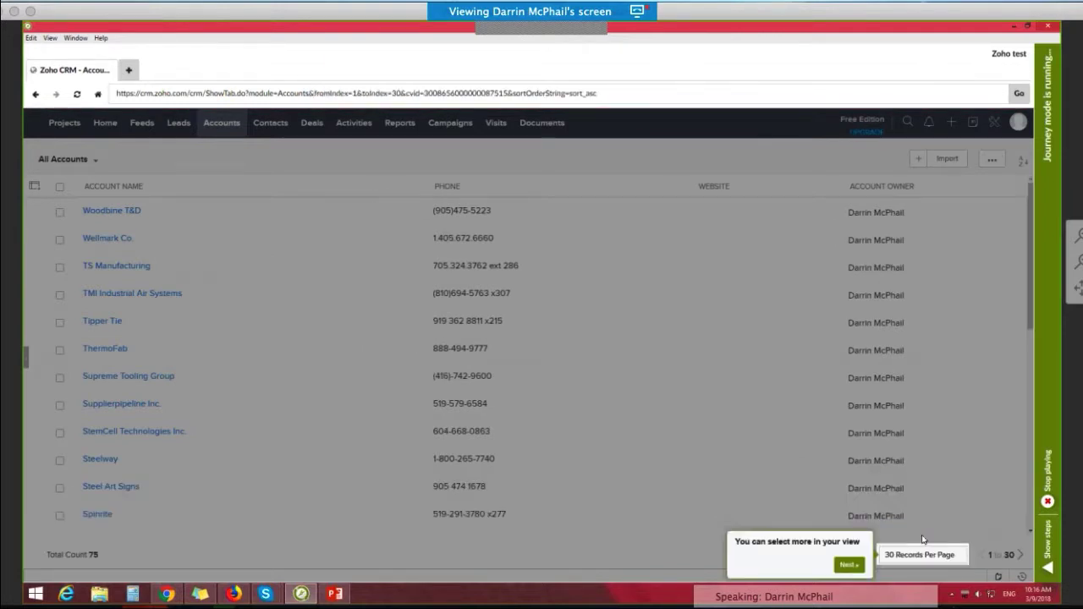
Step: Return the Accounts list to 10 records per page and continue to the tour's search hint
left_click(886, 555)
left_click(921, 491)
left_click(850, 504)
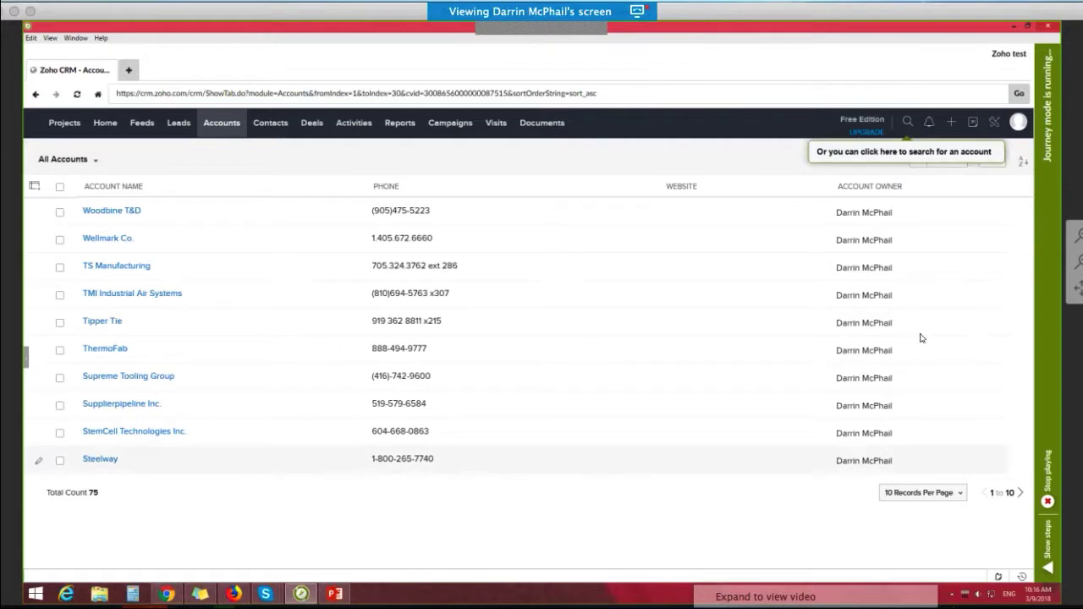
Step: Open the CRM search field as the tour directs and end the Quick Tour journey
left_click(907, 121)
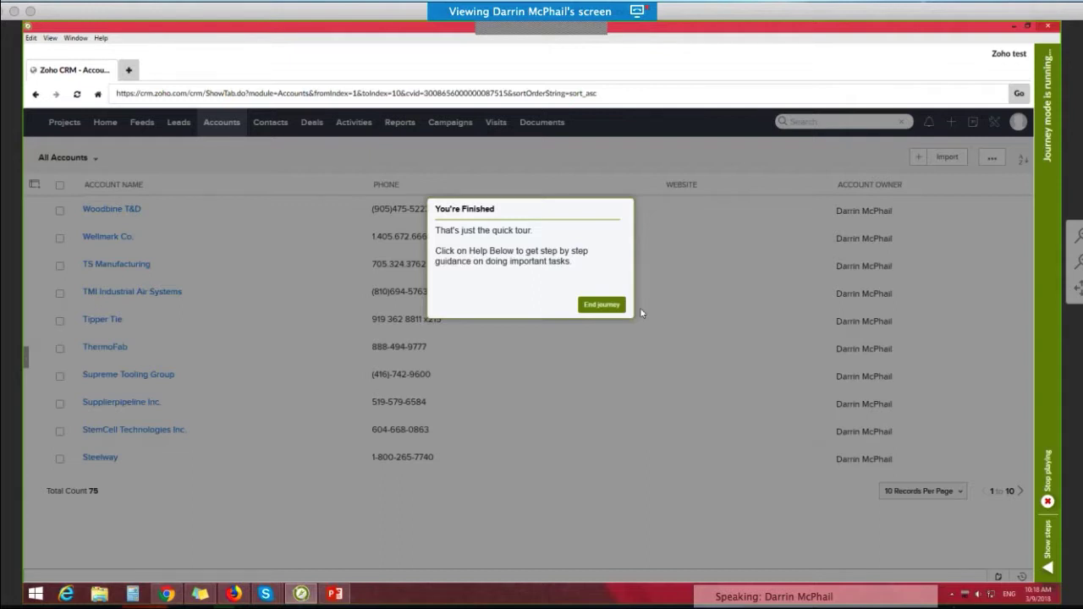
left_click(602, 306)
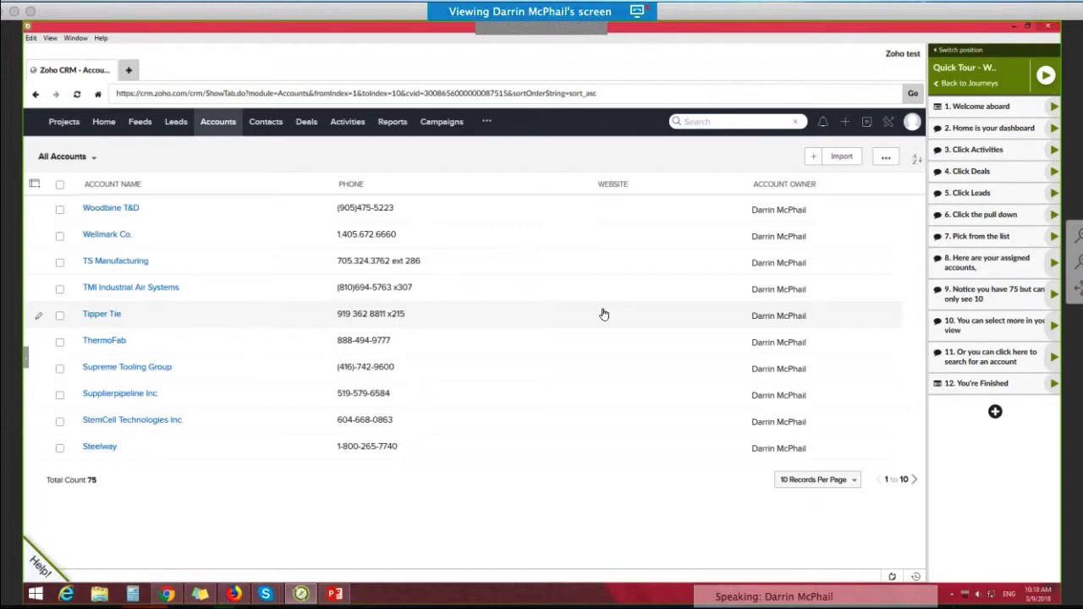
Step: Start the "Adding Notes and Activities" help journey and open the Steelway account from the Accounts list
left_click(38, 567)
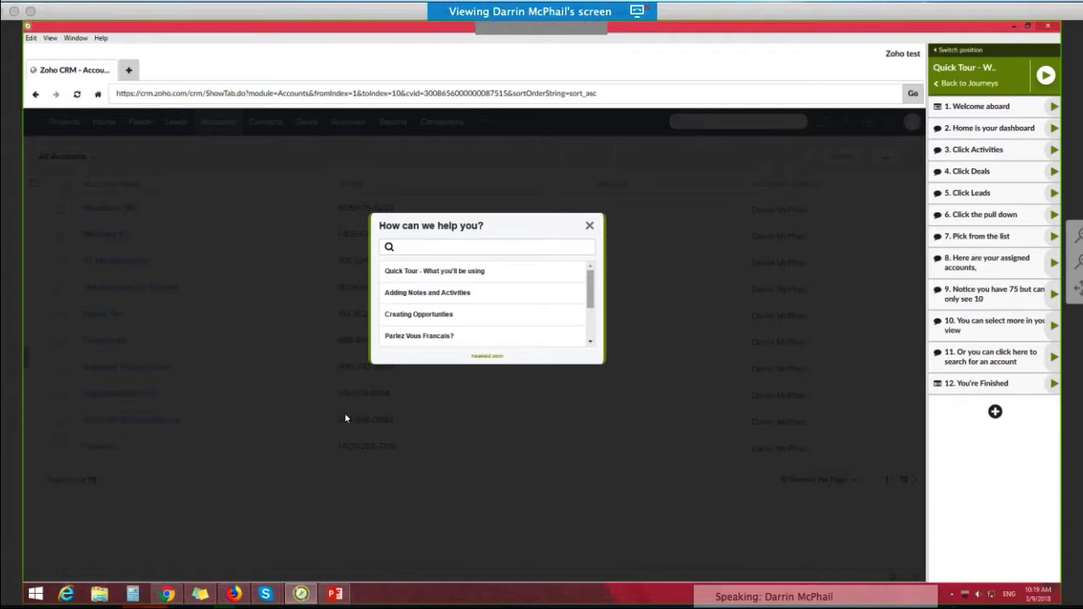
left_click(433, 293)
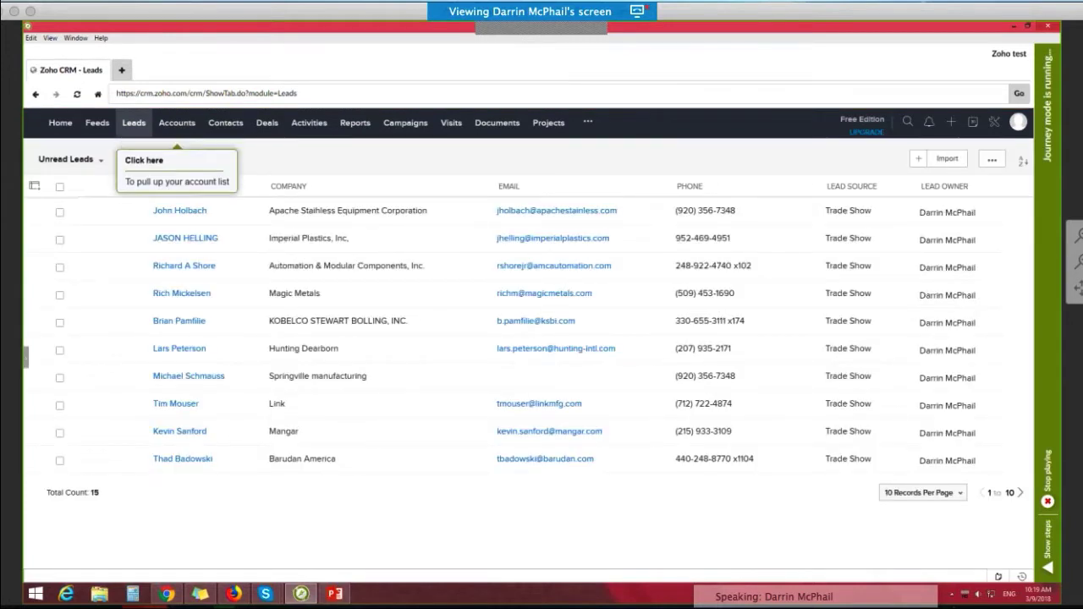
left_click(177, 126)
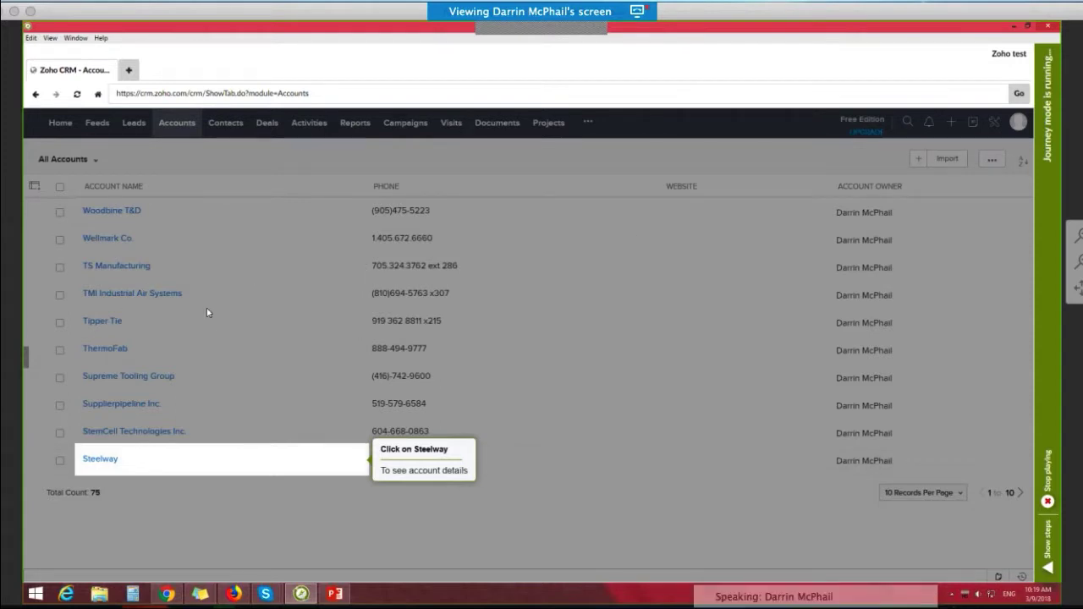
left_click(101, 460)
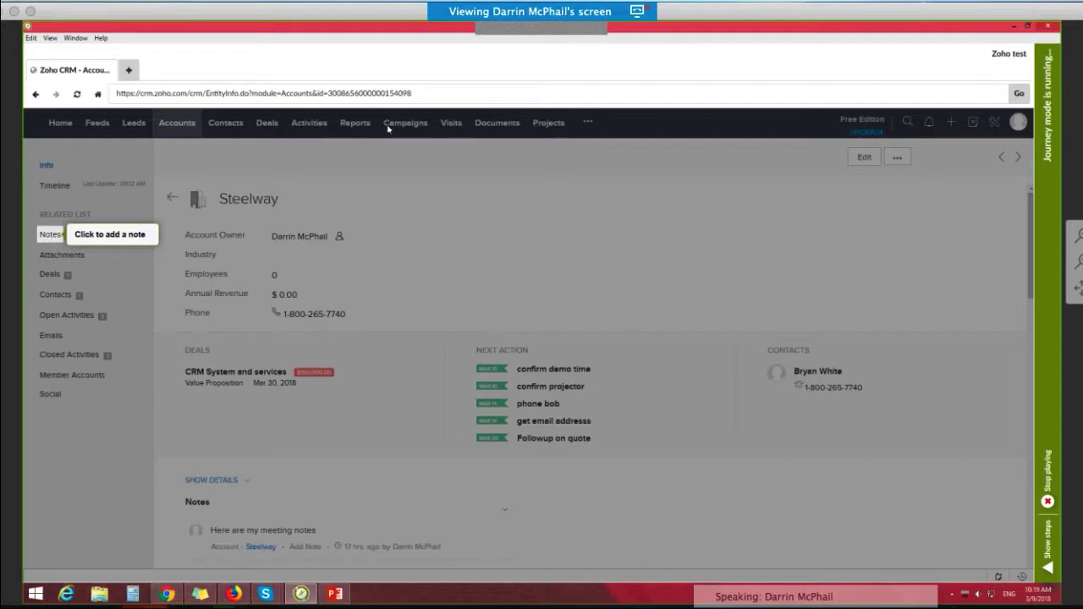
Step: Add and save the note "had a good meeting, need to send q quote" on the Steelway account
left_click(49, 234)
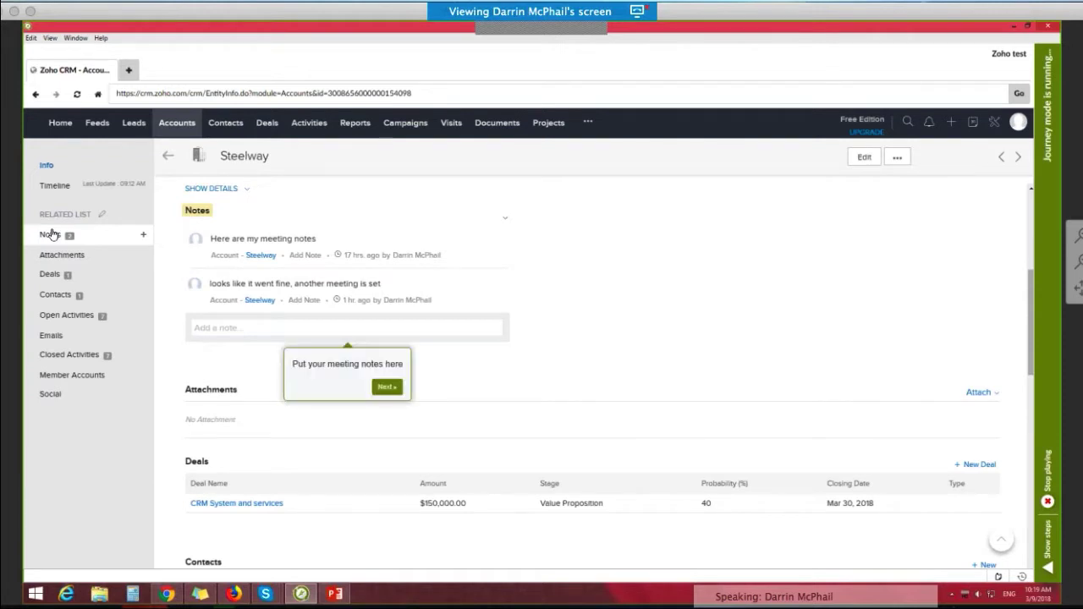
left_click(238, 329)
type("ha")
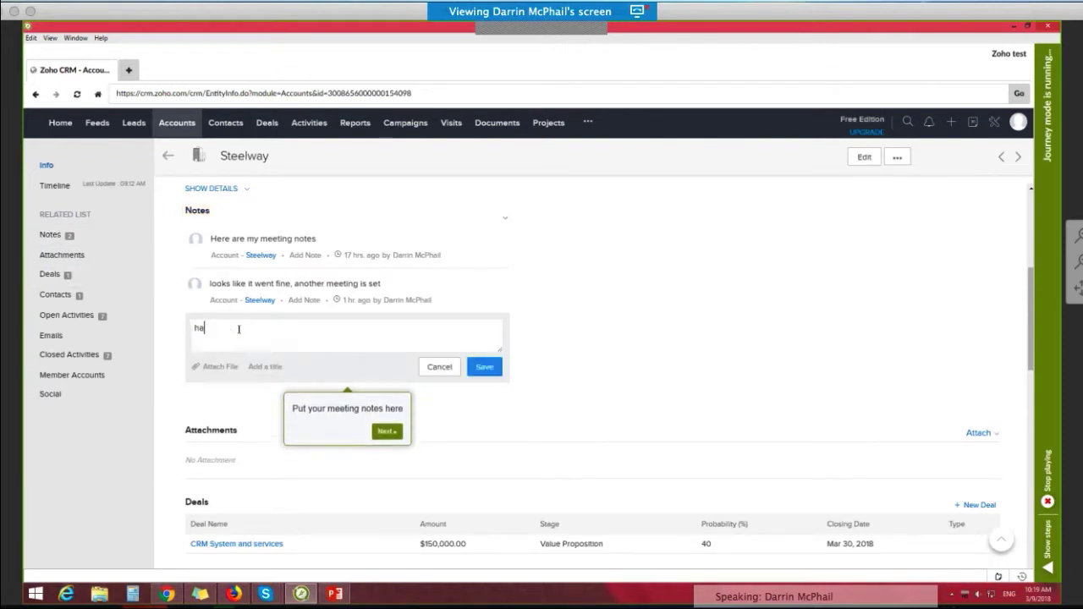
type("d a good meet")
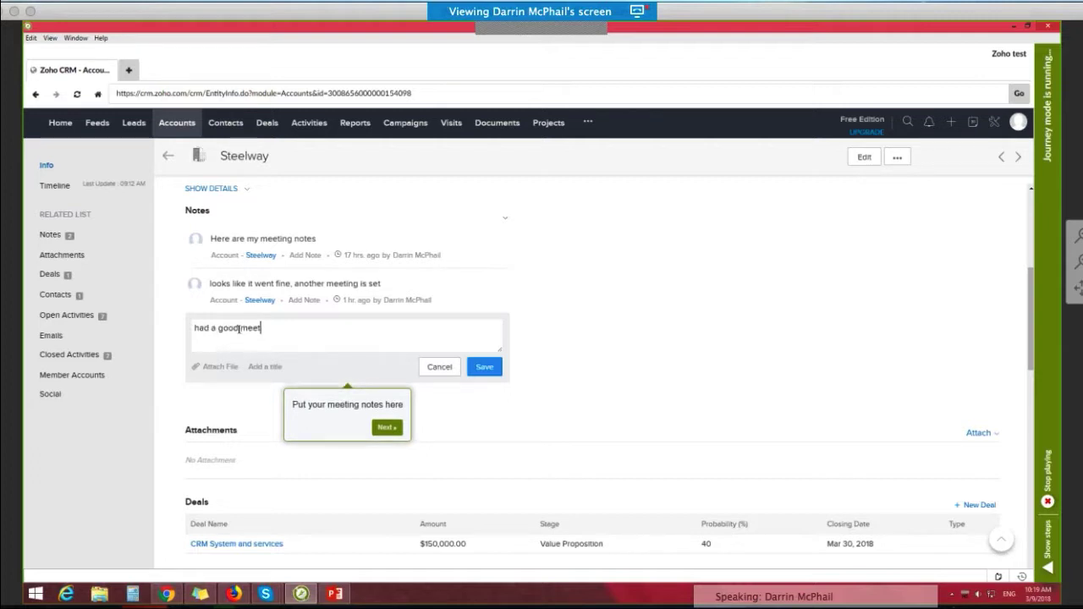
type("ing, needto send a")
key("BackSpace")
type("q quote")
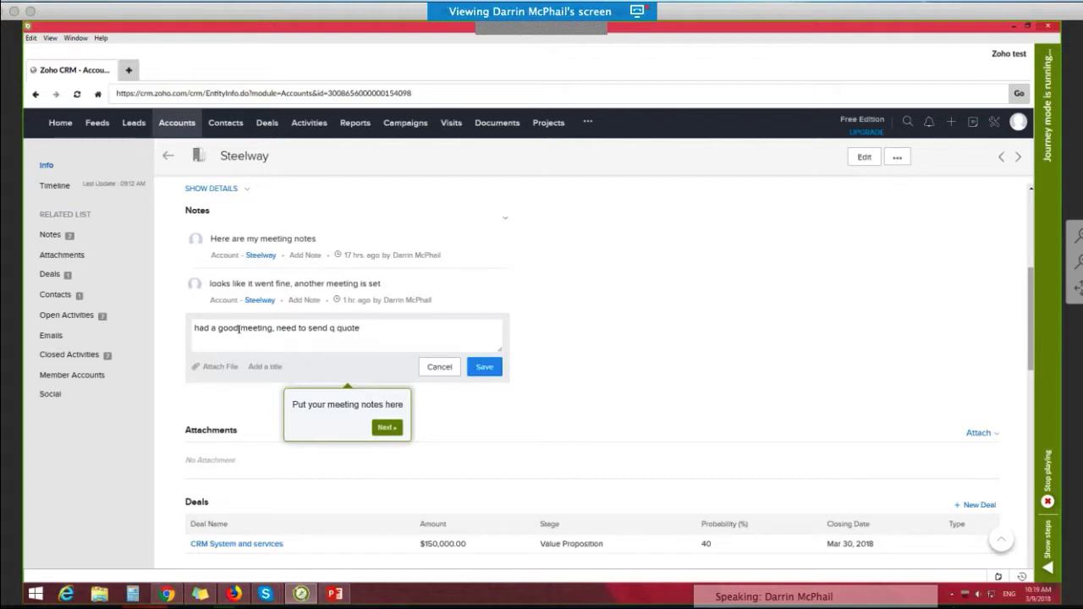
left_click(390, 428)
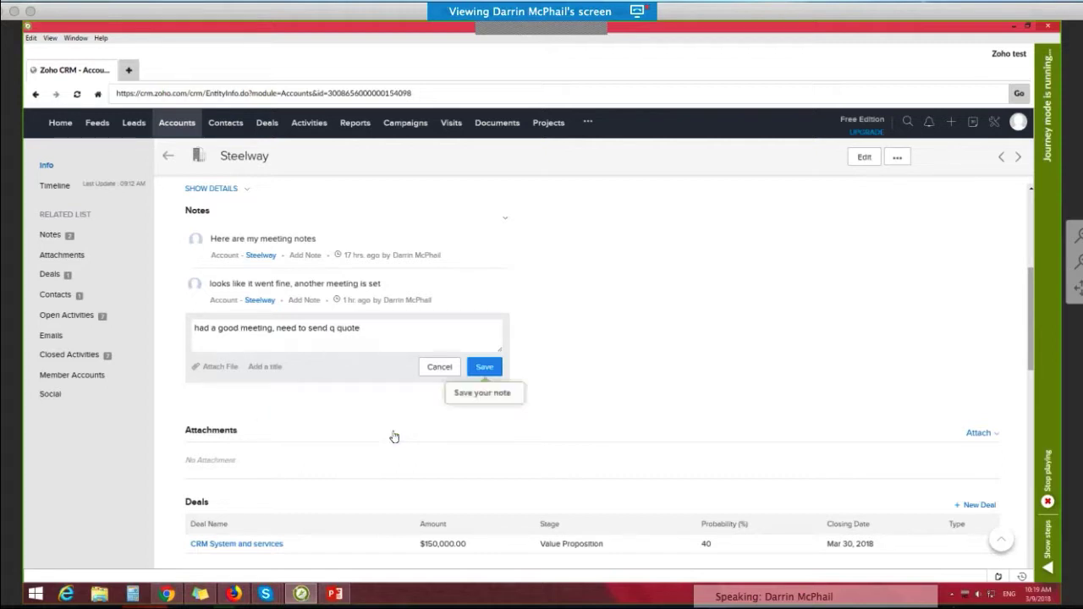
left_click(485, 369)
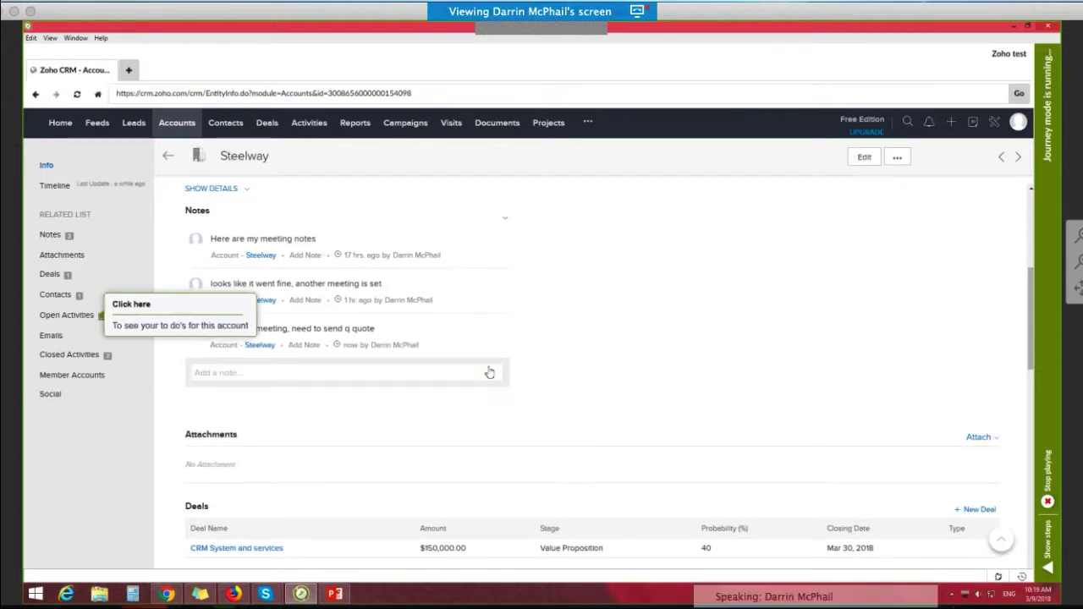
Step: Start a new task under Steelway's open activities, with a subject about sending a quote to the contact
left_click(74, 315)
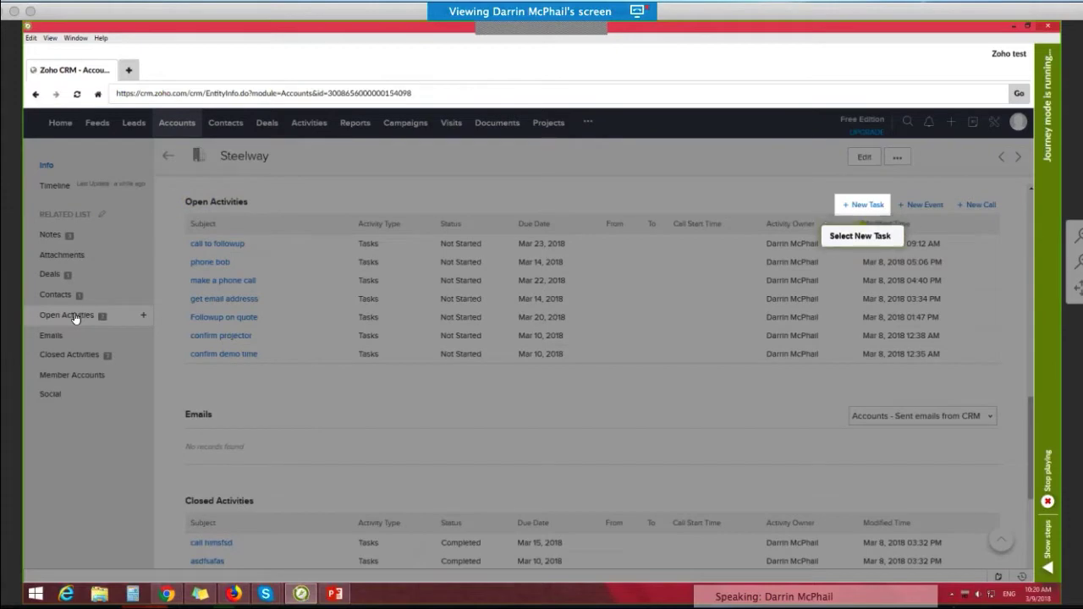
left_click(860, 207)
type("se")
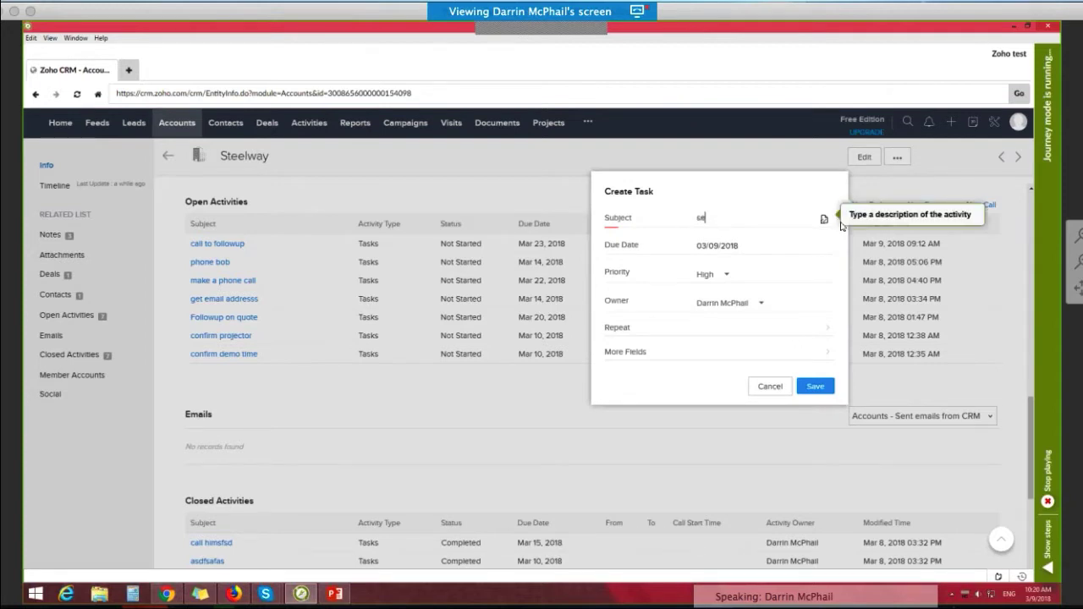
type("nd quote to ")
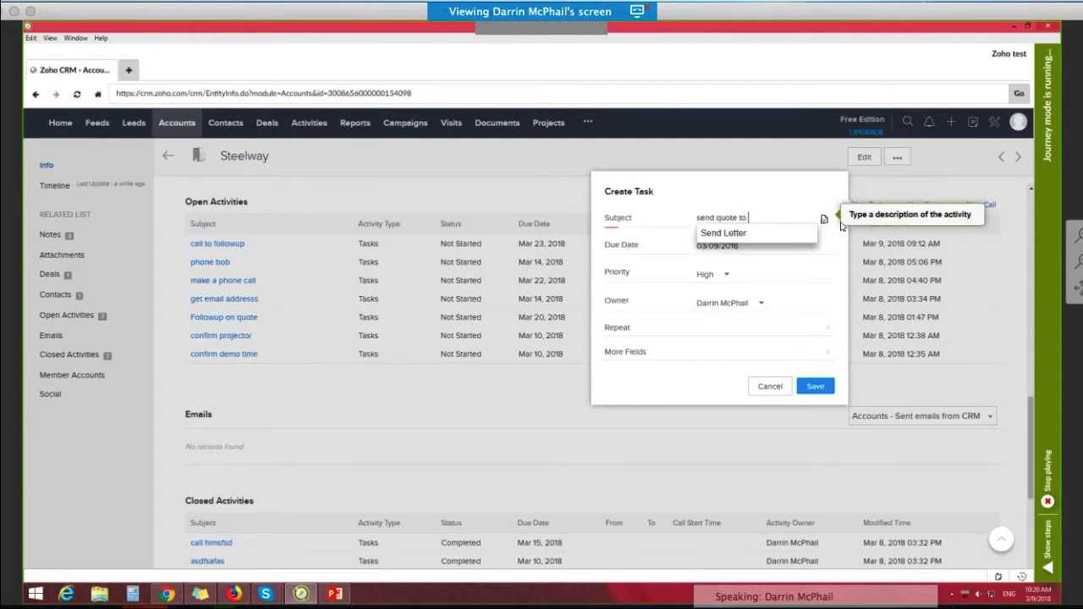
type("bo")
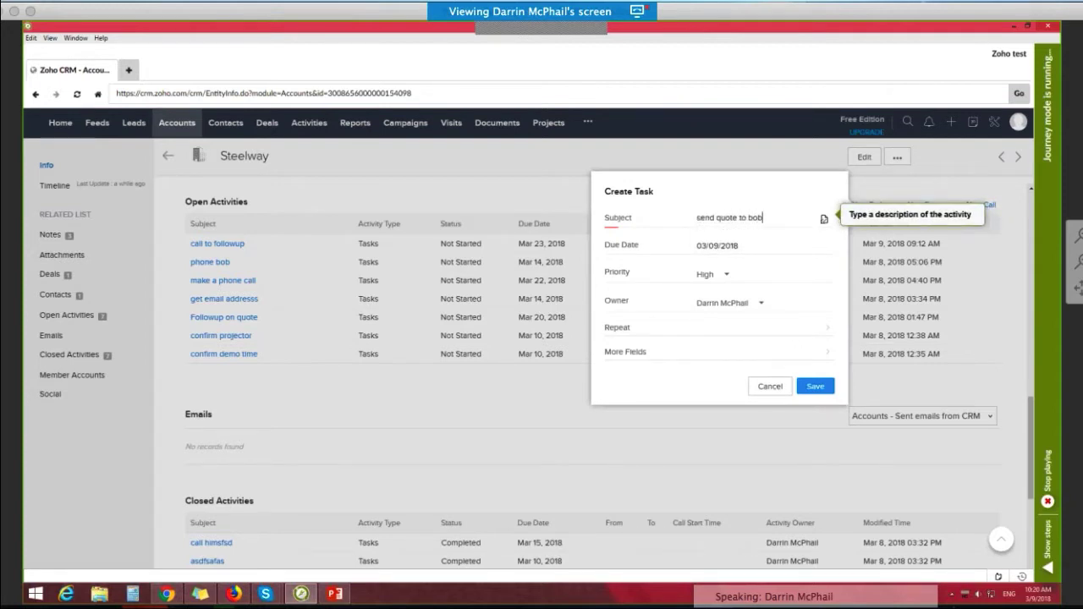
type("b")
key("Tab")
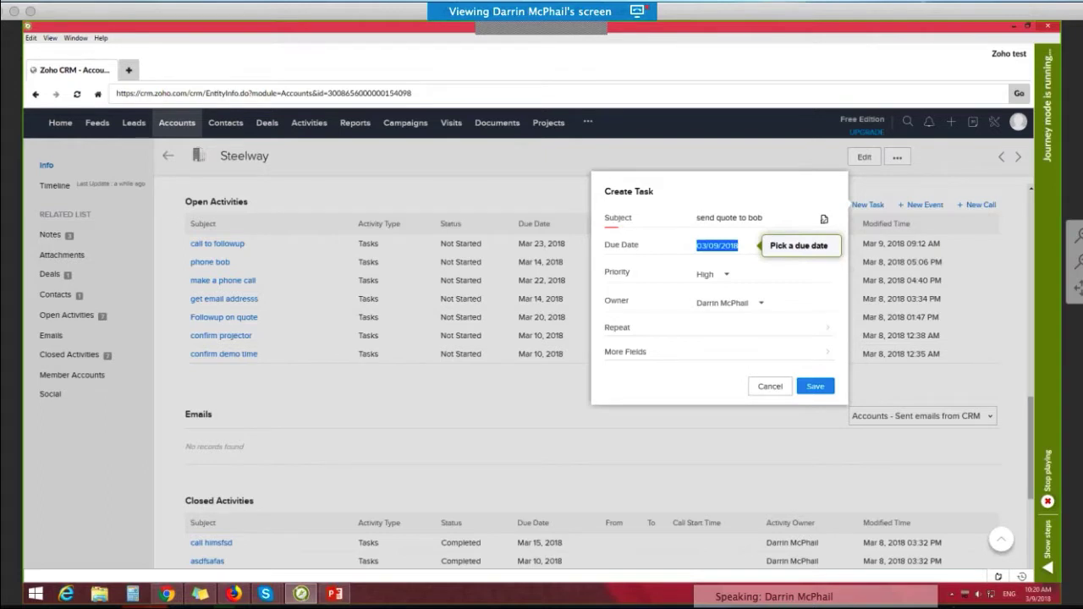
Step: Set the new task's due date to 03/10/2018 and save the task
left_click(735, 243)
left_click(785, 313)
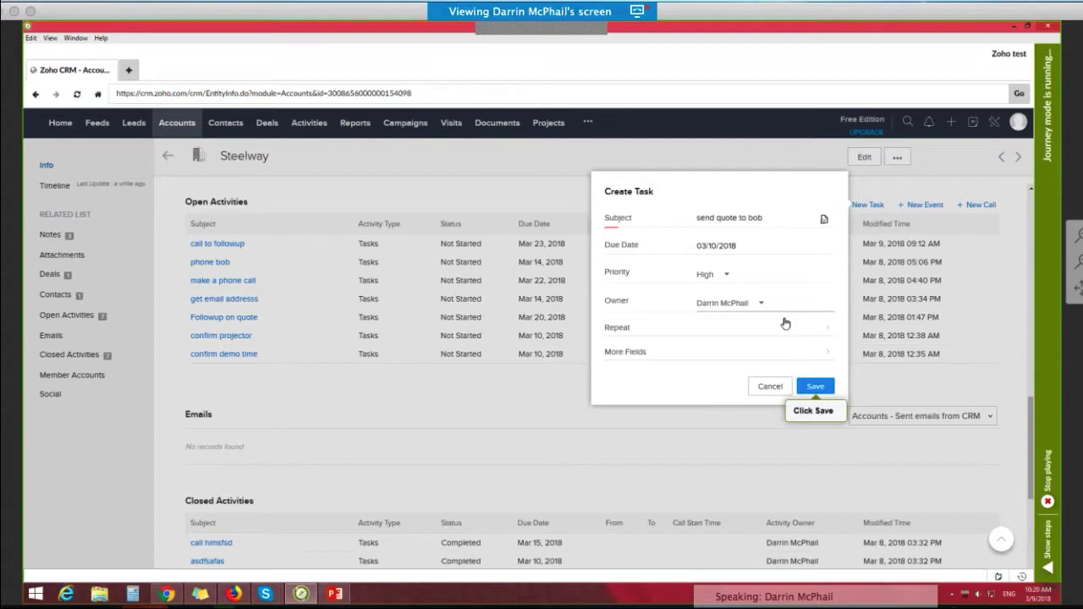
left_click(814, 385)
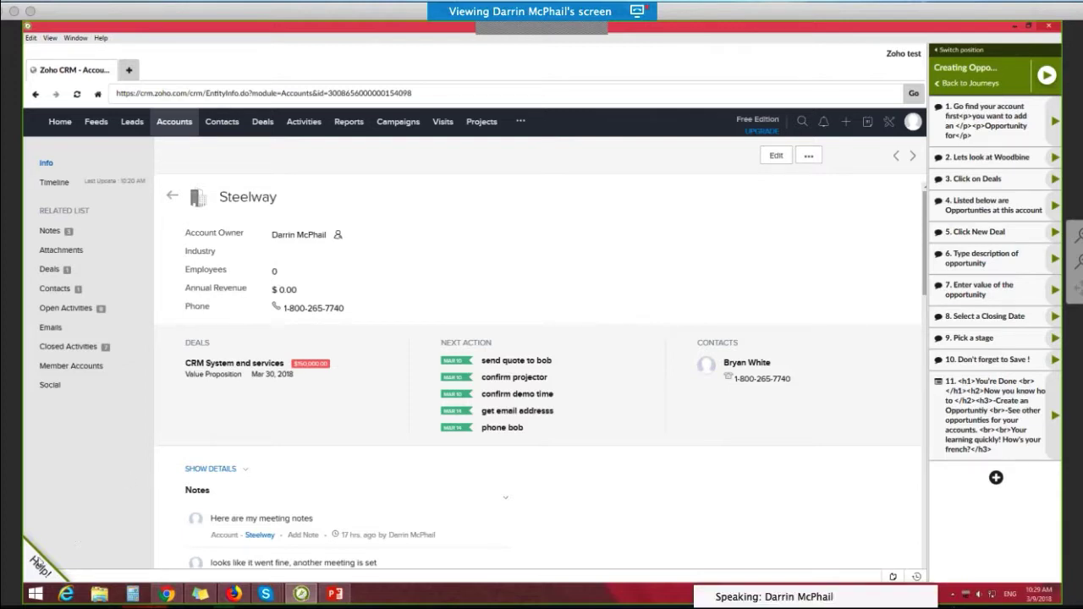
Step: Start the "Creating Opportunties" help journey and open the Woodbine T&D account from the Accounts list
left_click(34, 565)
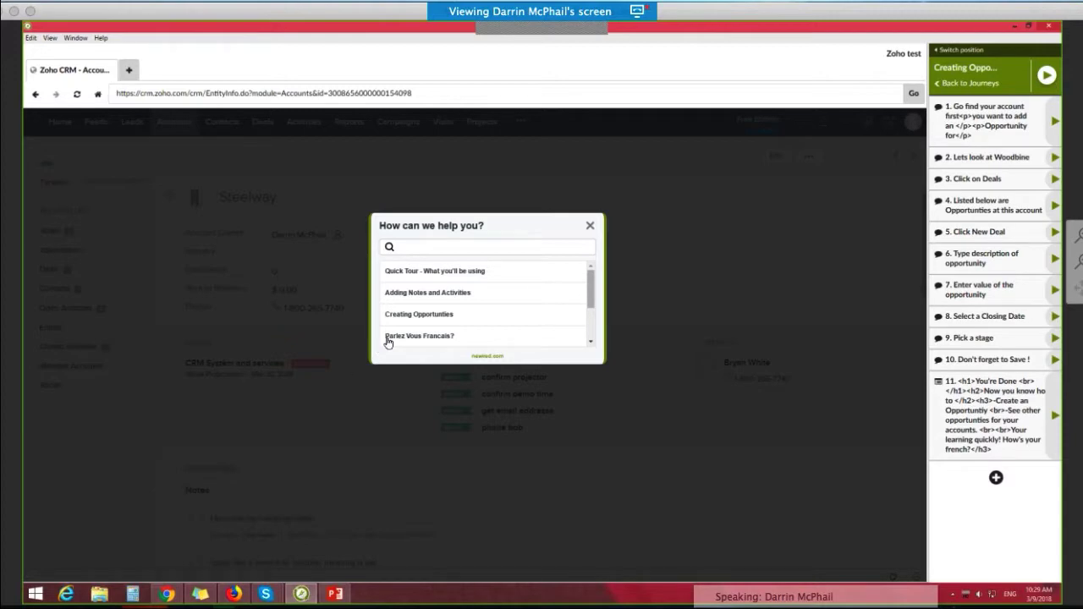
left_click(403, 316)
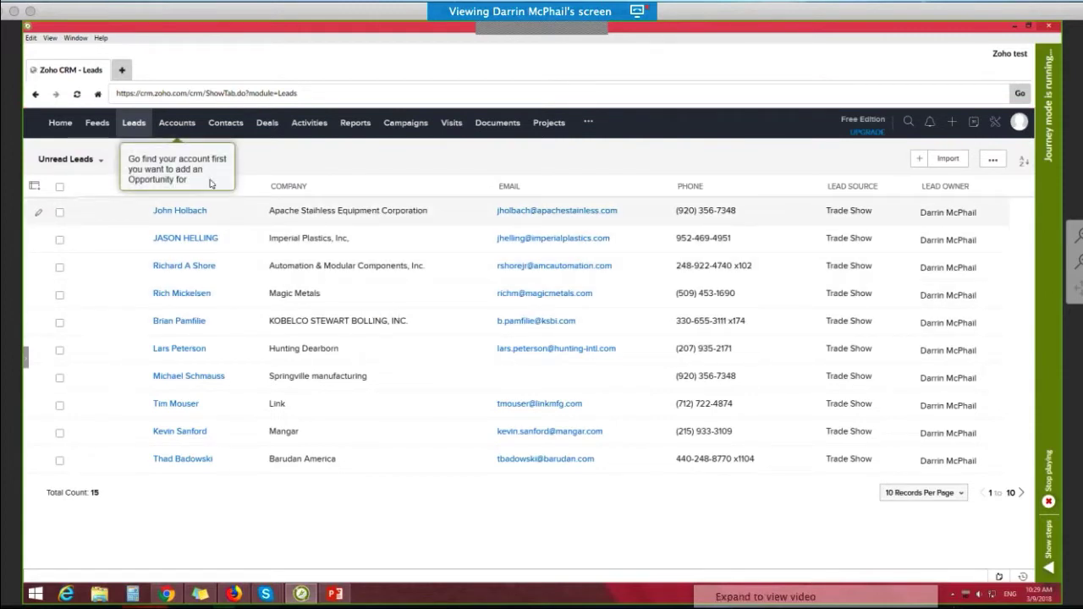
left_click(179, 125)
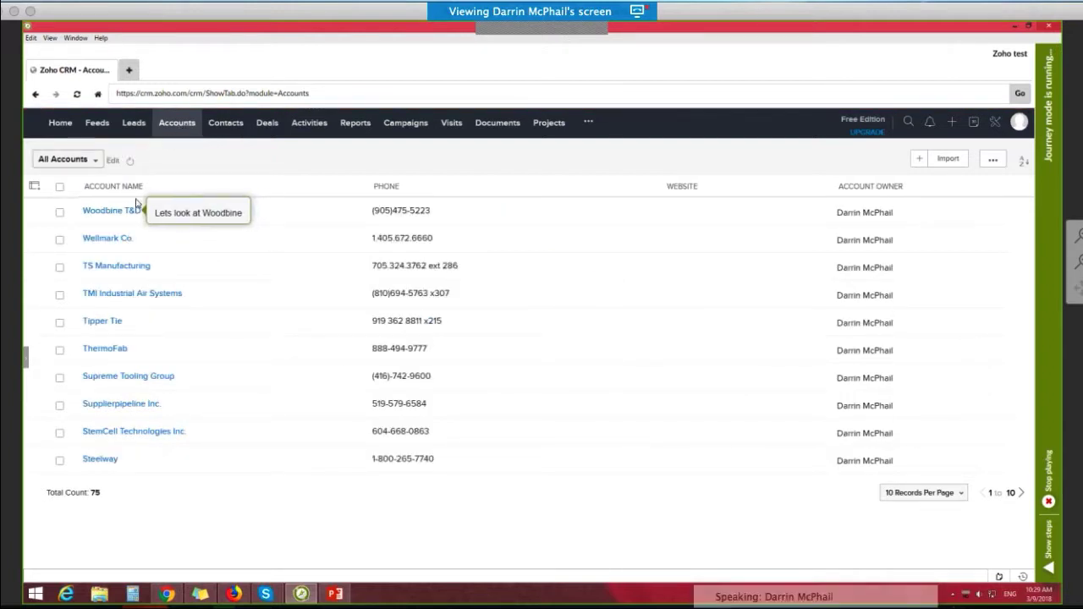
left_click(111, 211)
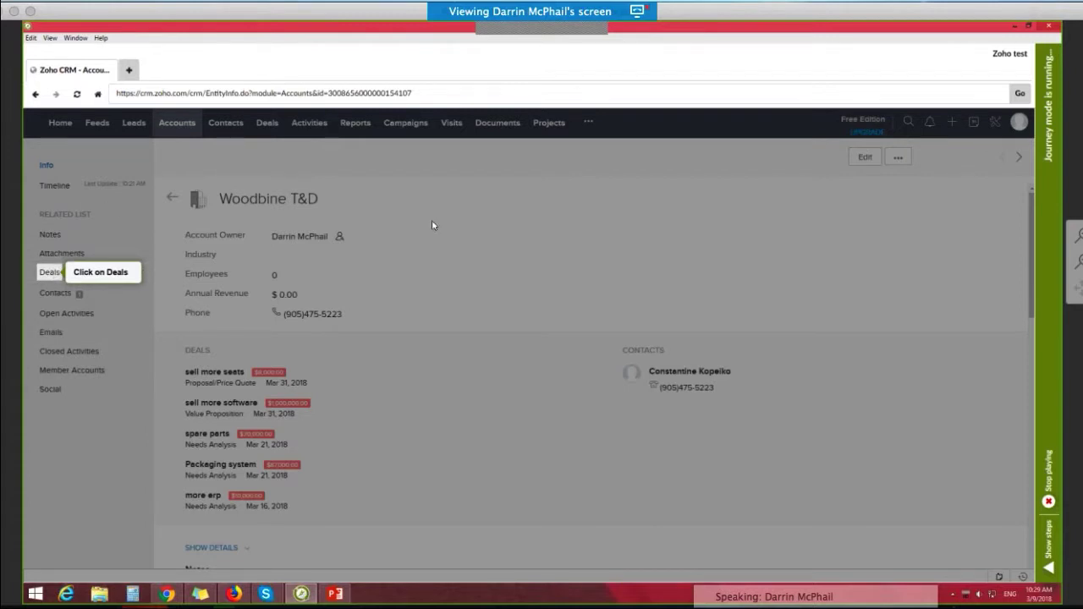
Step: Start a new deal from the Woodbine T&D account's deals list and name it "sell more erp"
left_click(51, 278)
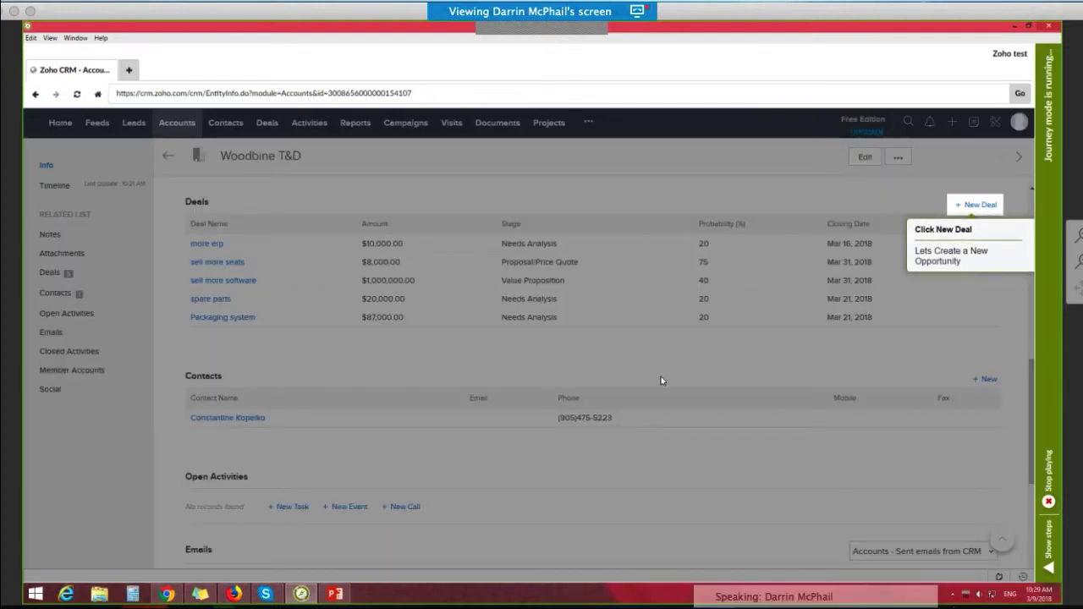
left_click(975, 206)
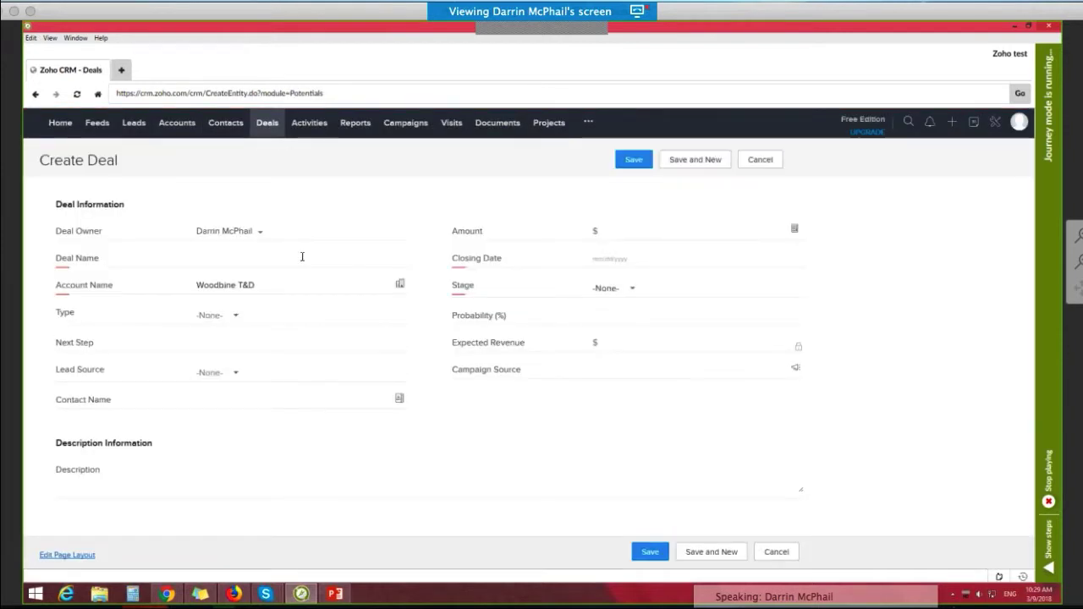
left_click(235, 262)
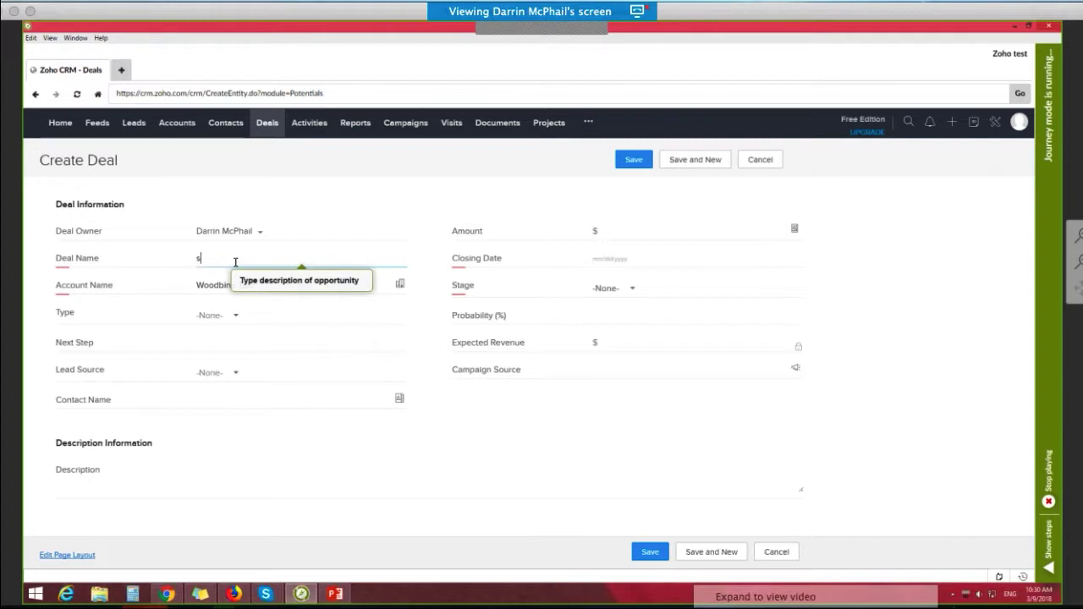
type("sell more erp")
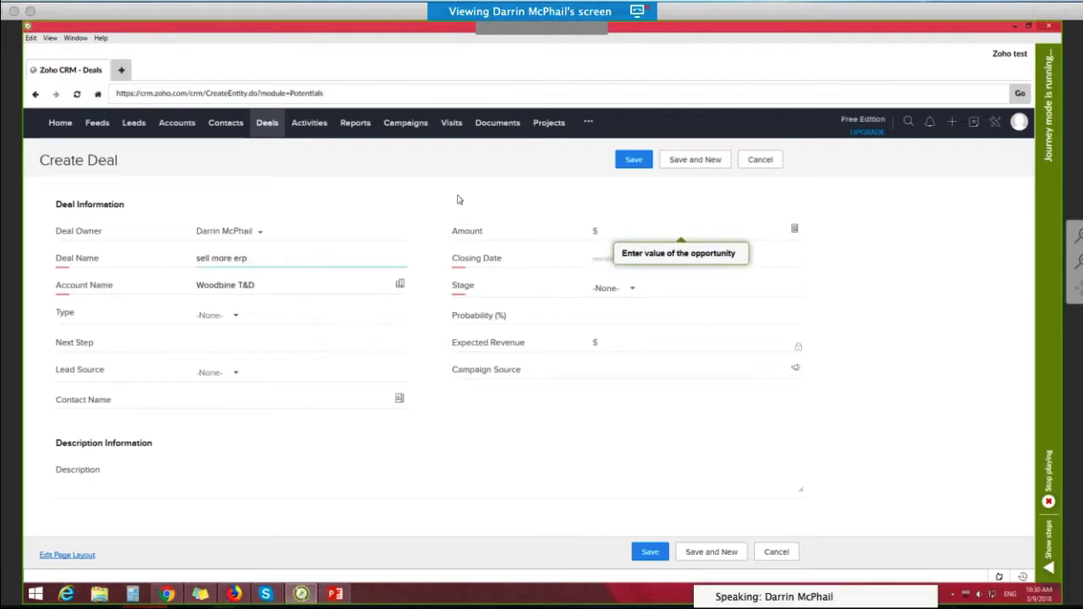
Step: Set the new deal's amount to $10000 and its closing date to 03/22/2018
left_click(607, 231)
type("10000")
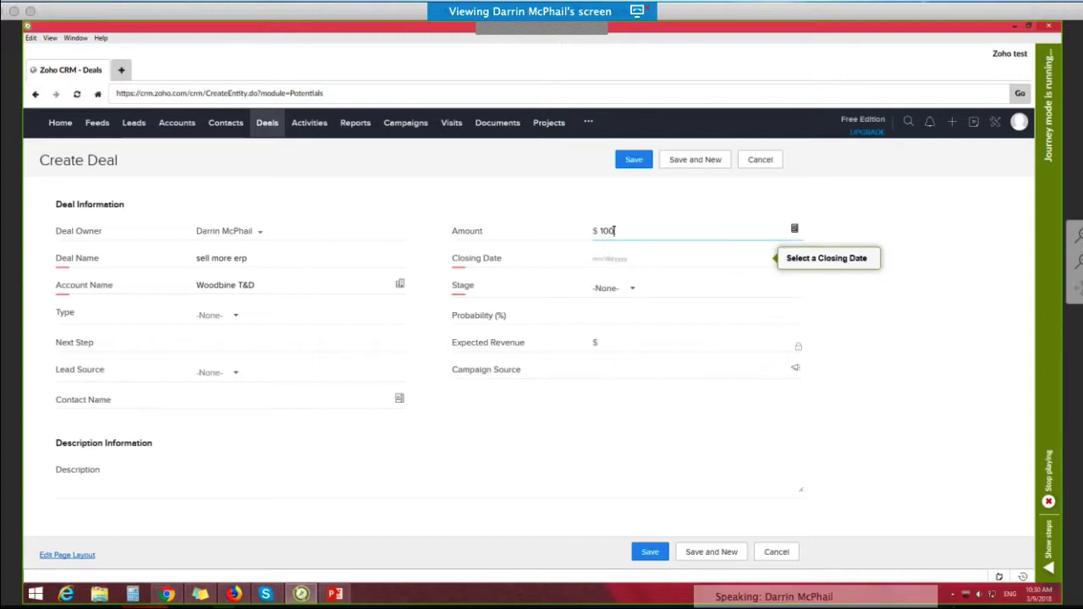
left_click(610, 259)
left_click(651, 360)
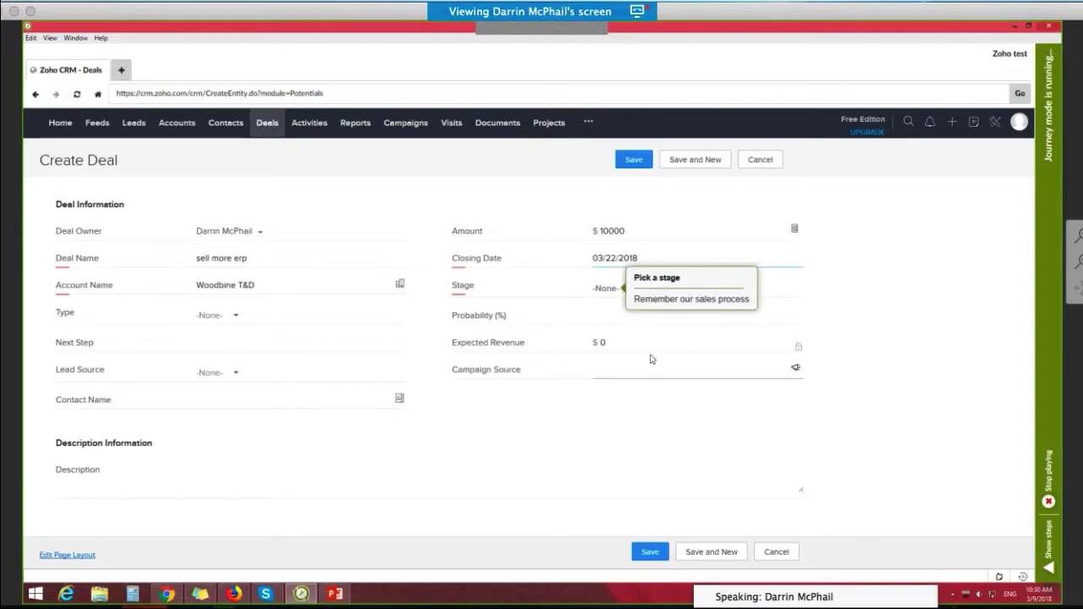
Step: Save the deal with the stage set to Needs Analysis and end the opportunity help journey
left_click(619, 295)
left_click(618, 296)
left_click(618, 296)
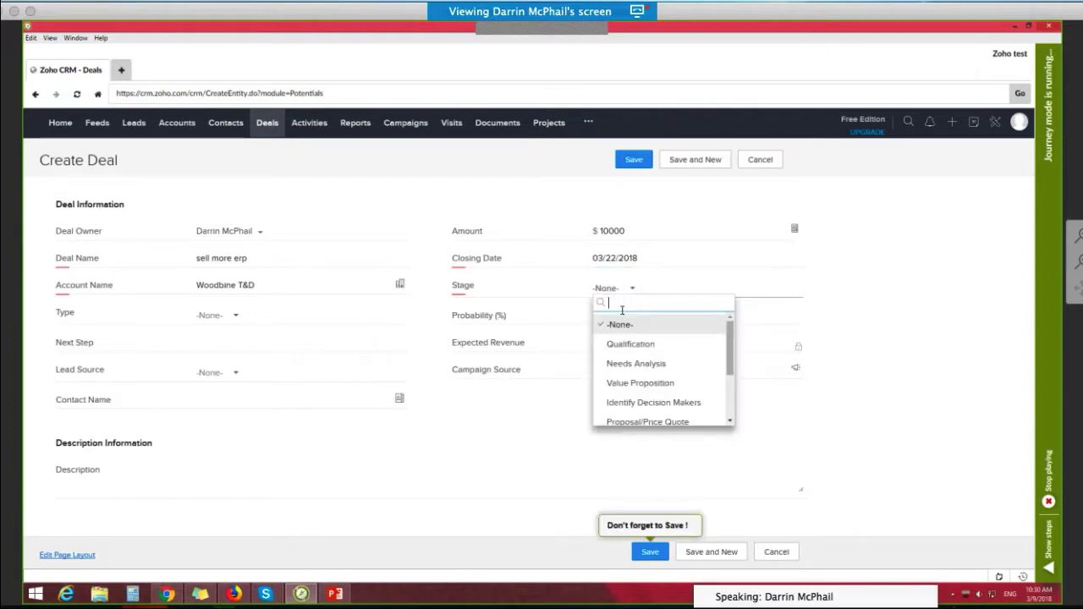
left_click(634, 365)
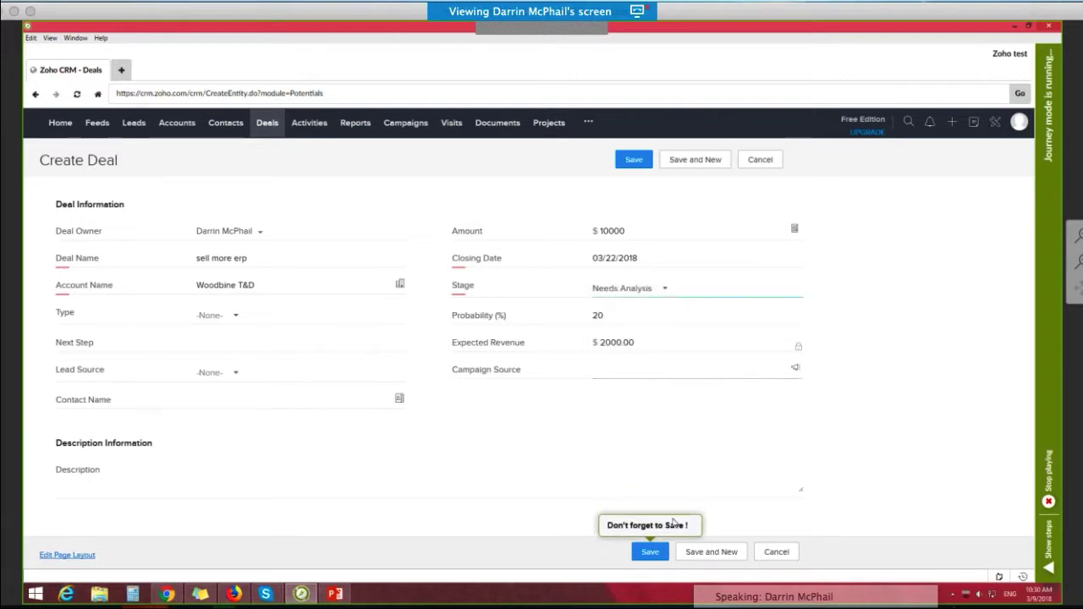
left_click(649, 552)
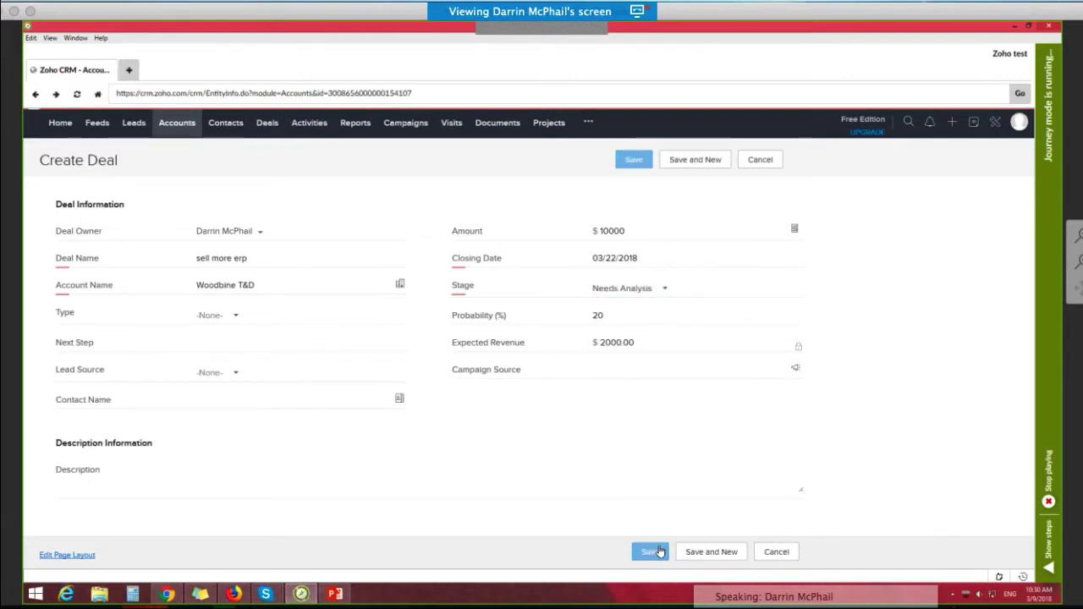
scroll(589, 346, "down", 3)
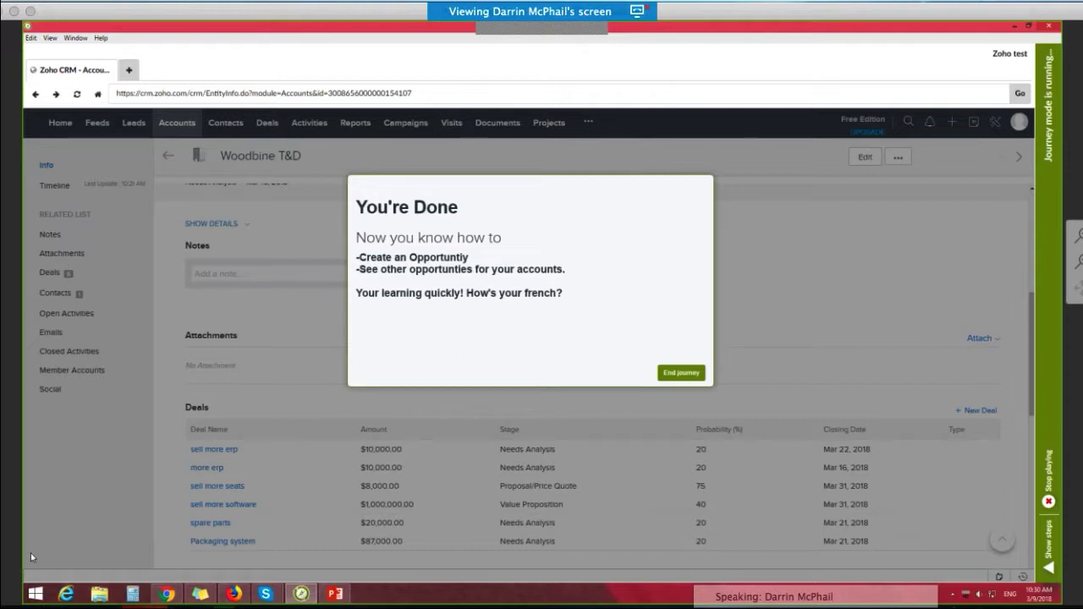
left_click(681, 372)
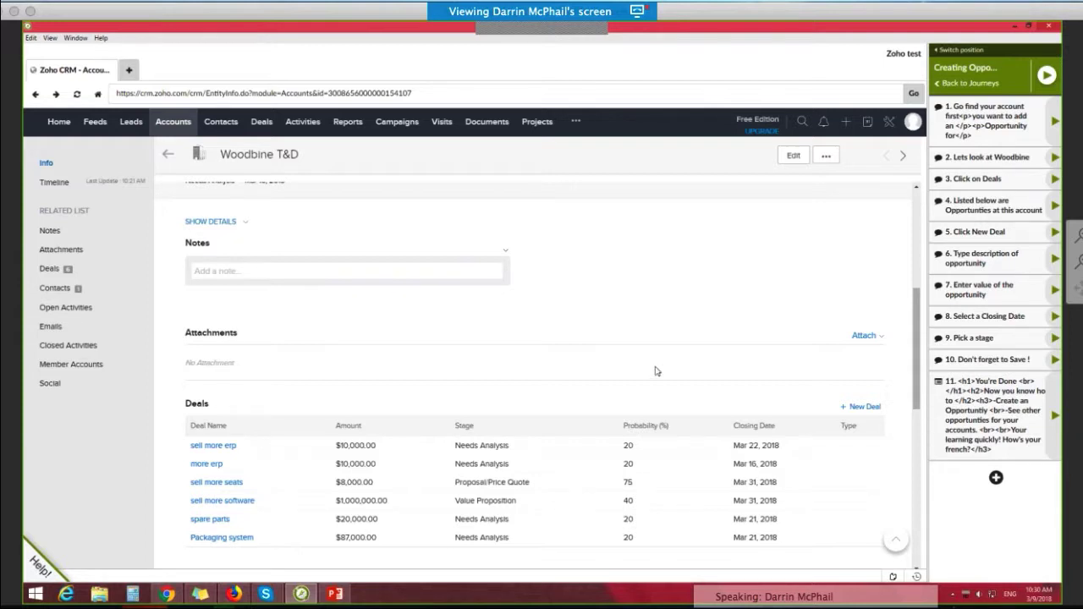
Step: Run the "Parlez Vous Francais?" help journey through Accounts and Activities to its end
left_click(42, 567)
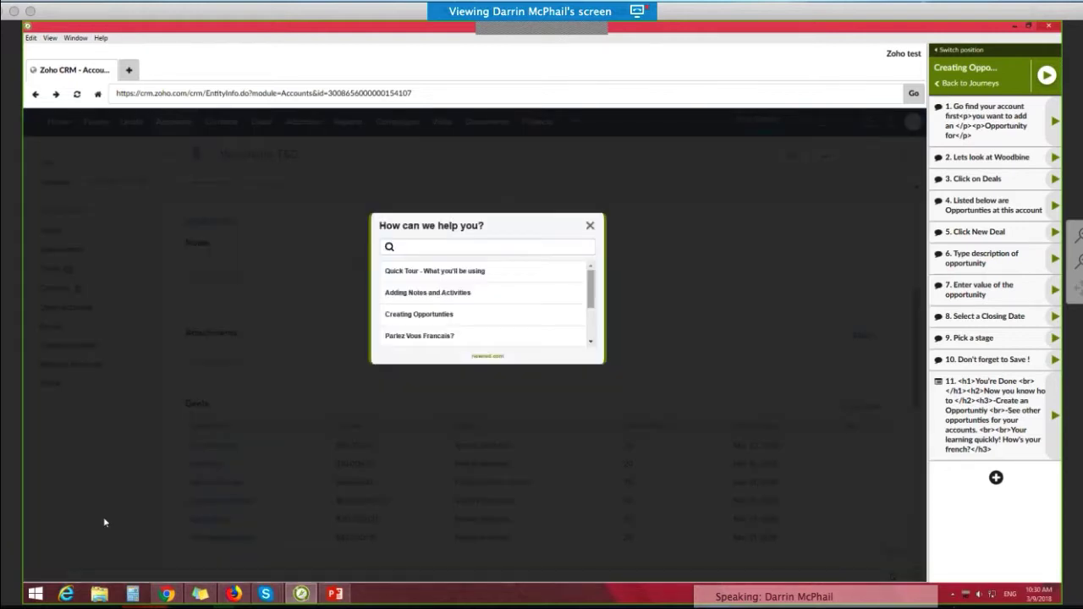
left_click(413, 338)
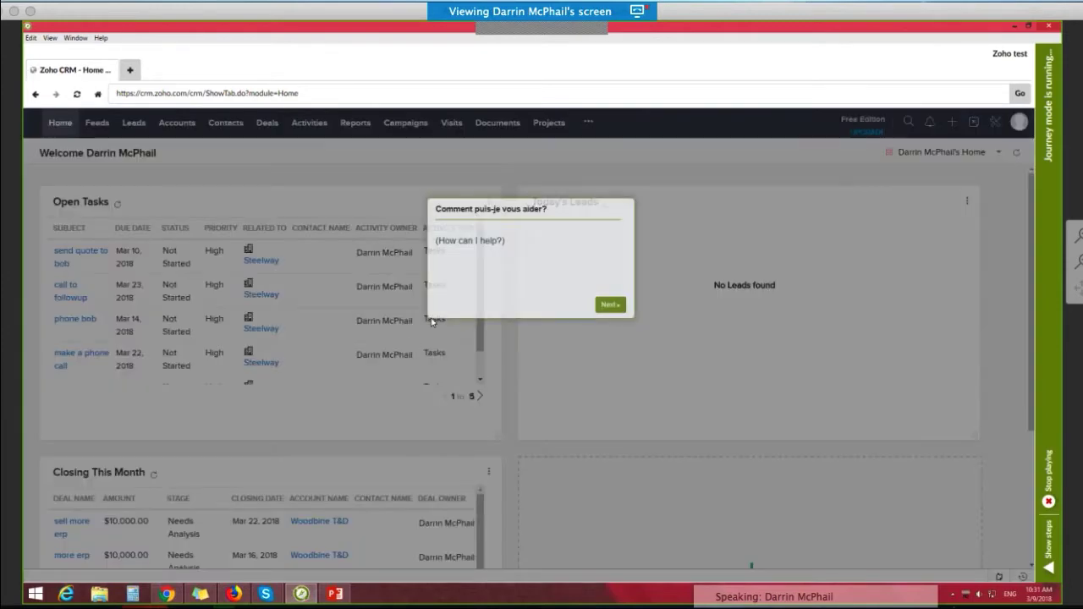
left_click(610, 306)
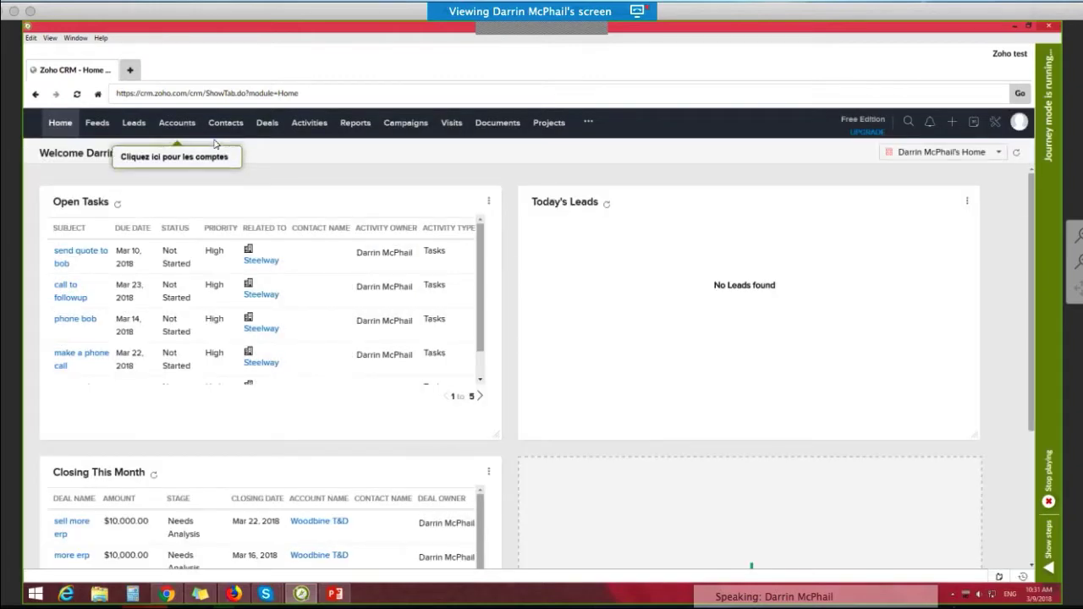
left_click(177, 124)
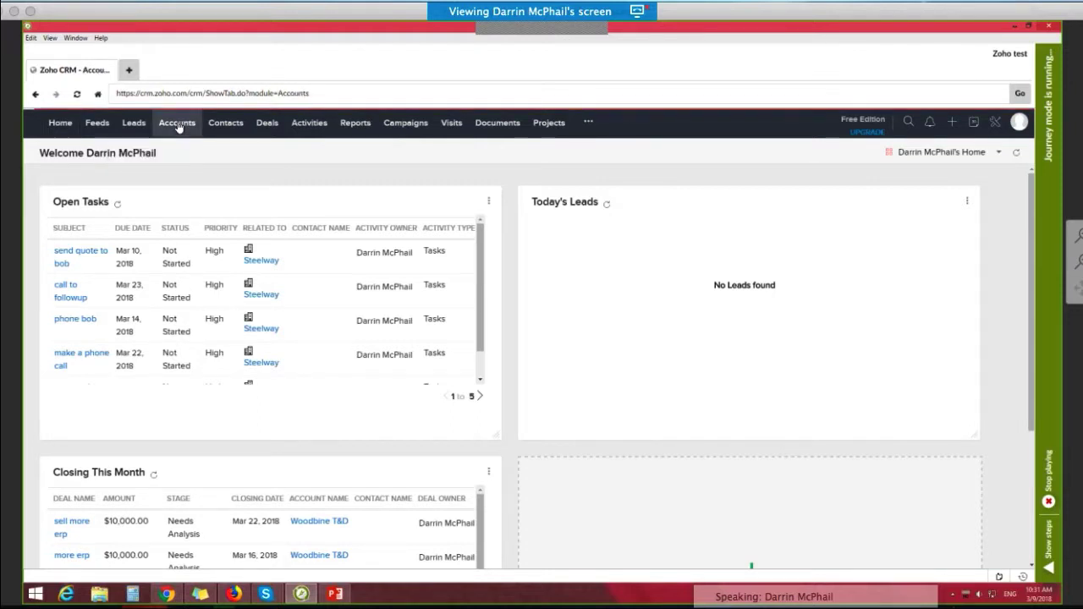
left_click(309, 124)
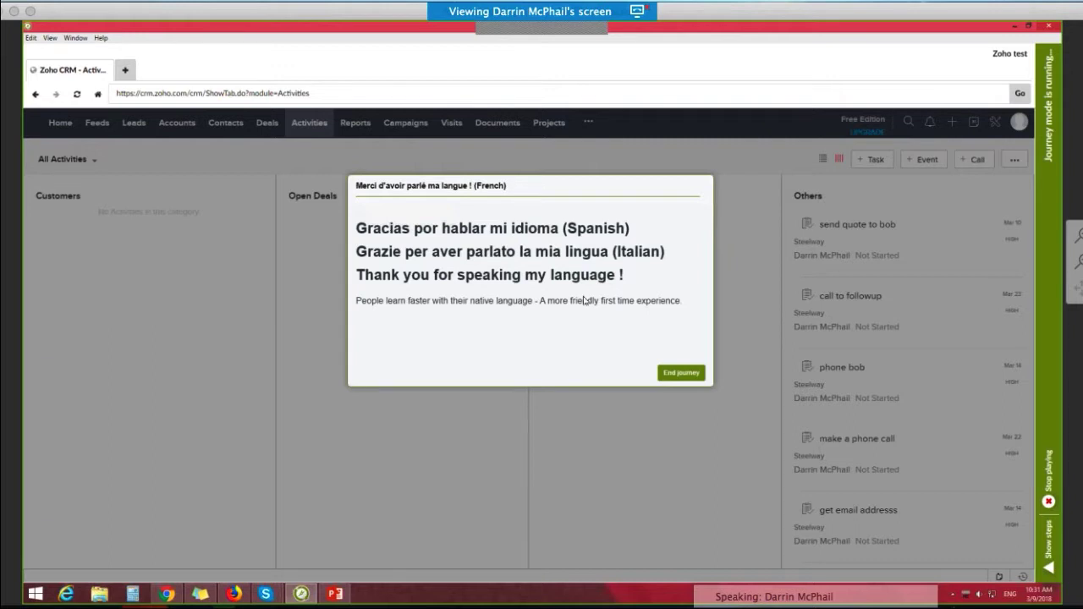
left_click(677, 373)
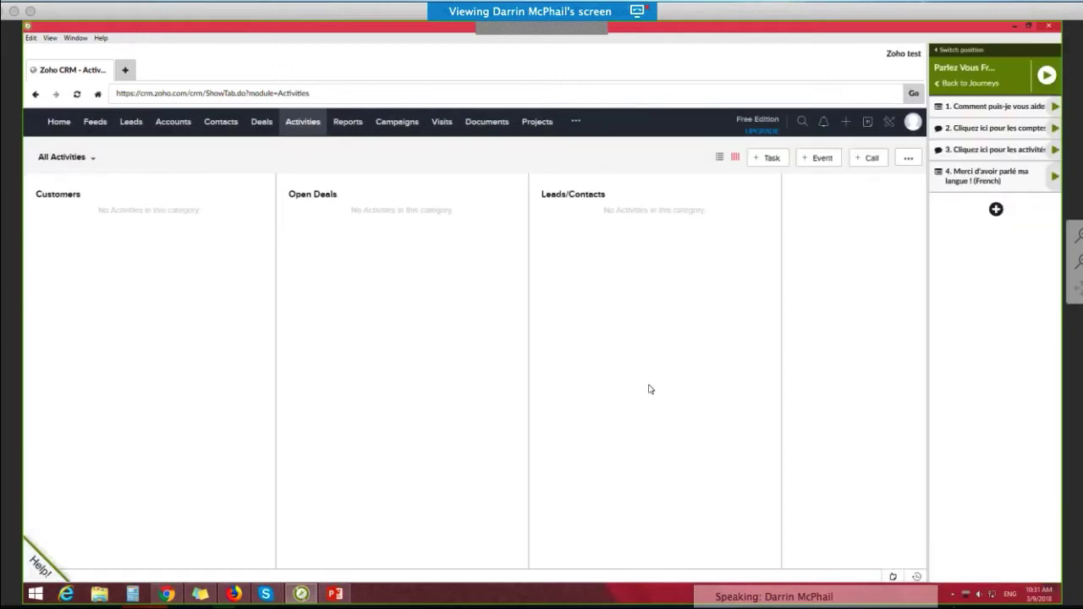
Step: Search the help journeys for "sup", view the "Support options" journey and end it
left_click(39, 564)
left_click(433, 248)
type("supo")
key("BackSpace")
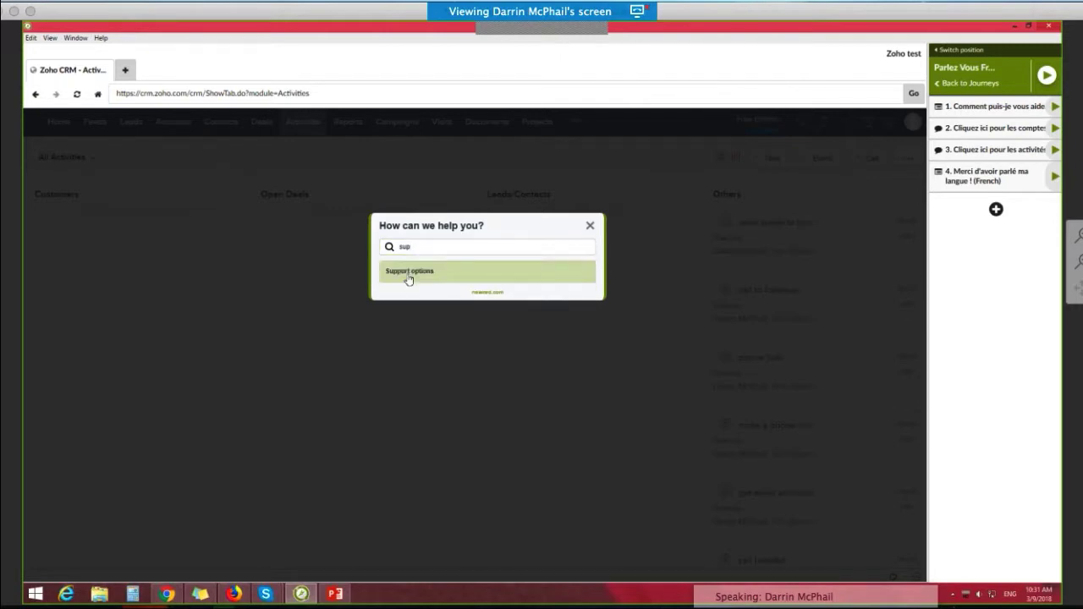
left_click(408, 273)
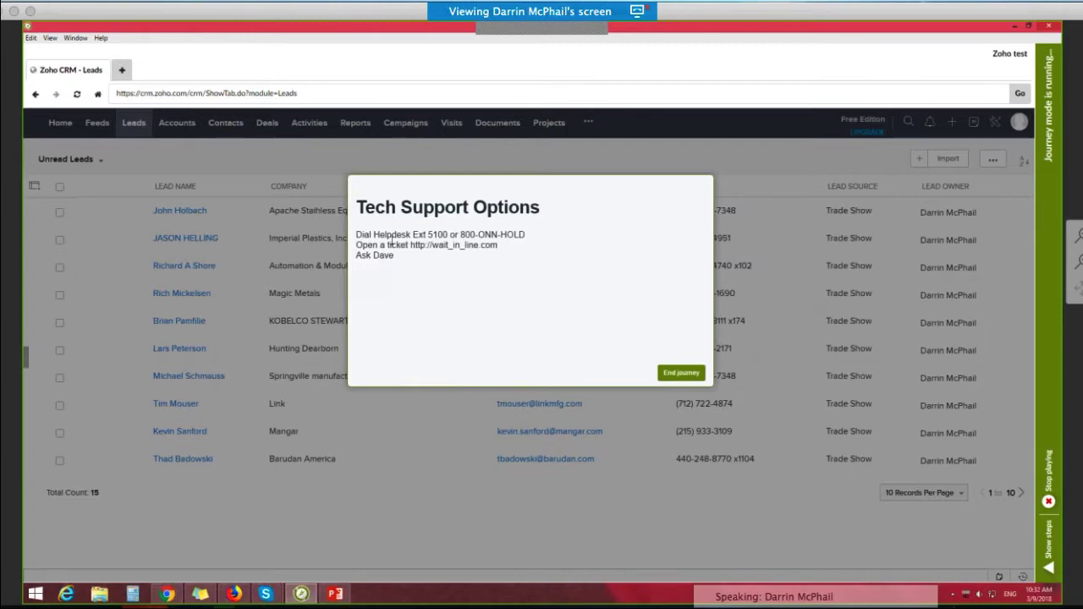
left_click(681, 373)
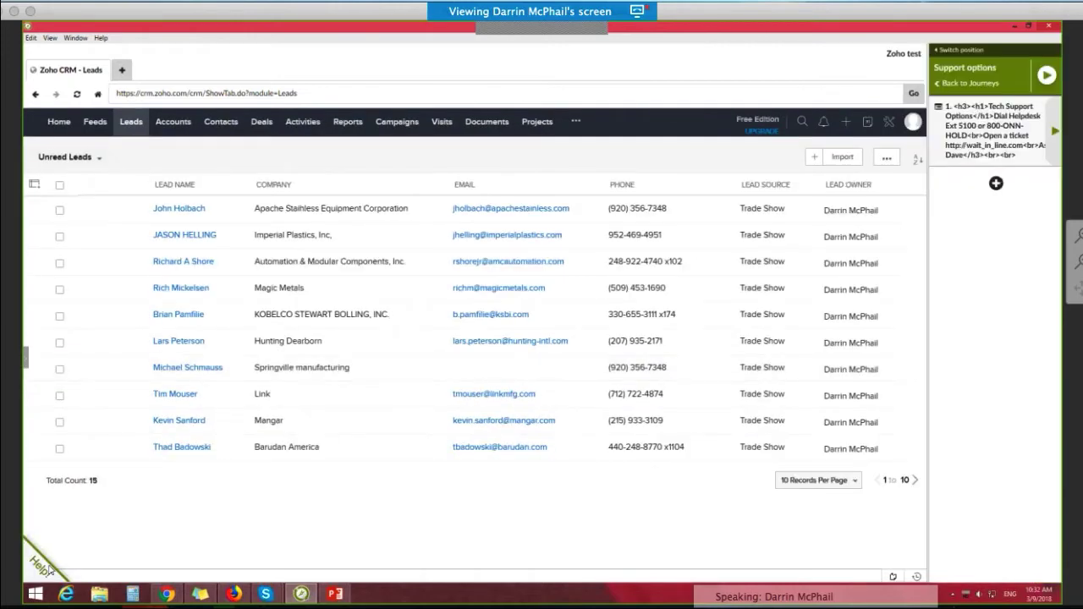
left_click(48, 569)
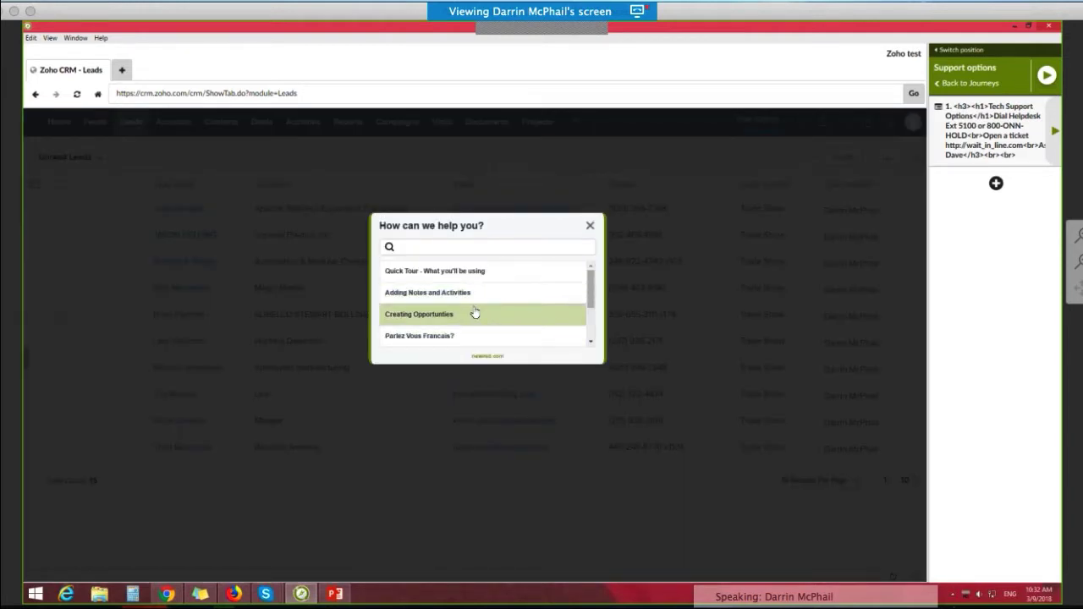
left_click(589, 225)
left_click(38, 566)
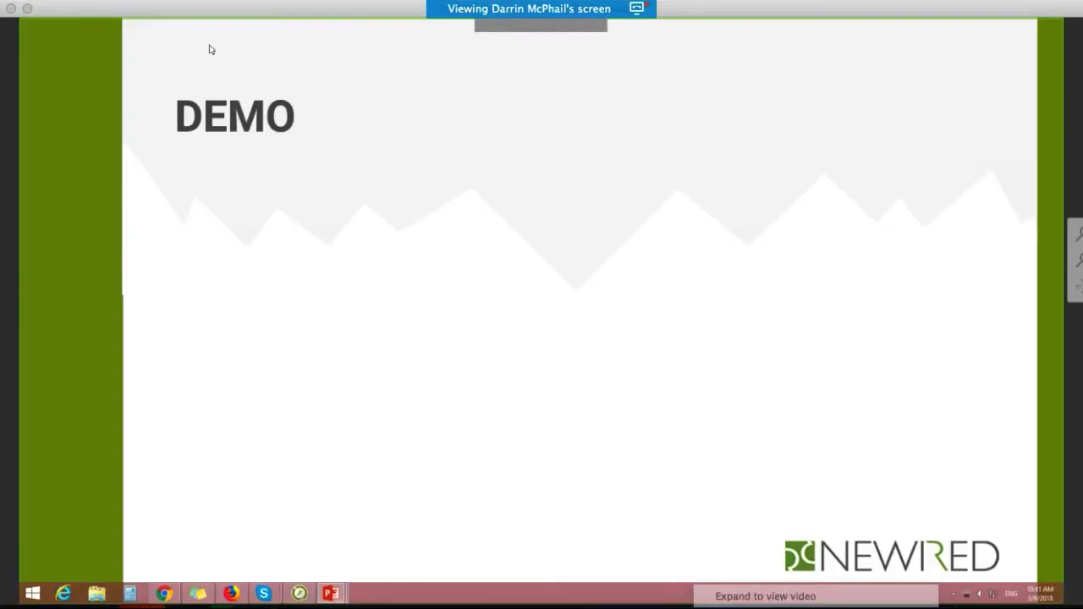
key("Right")
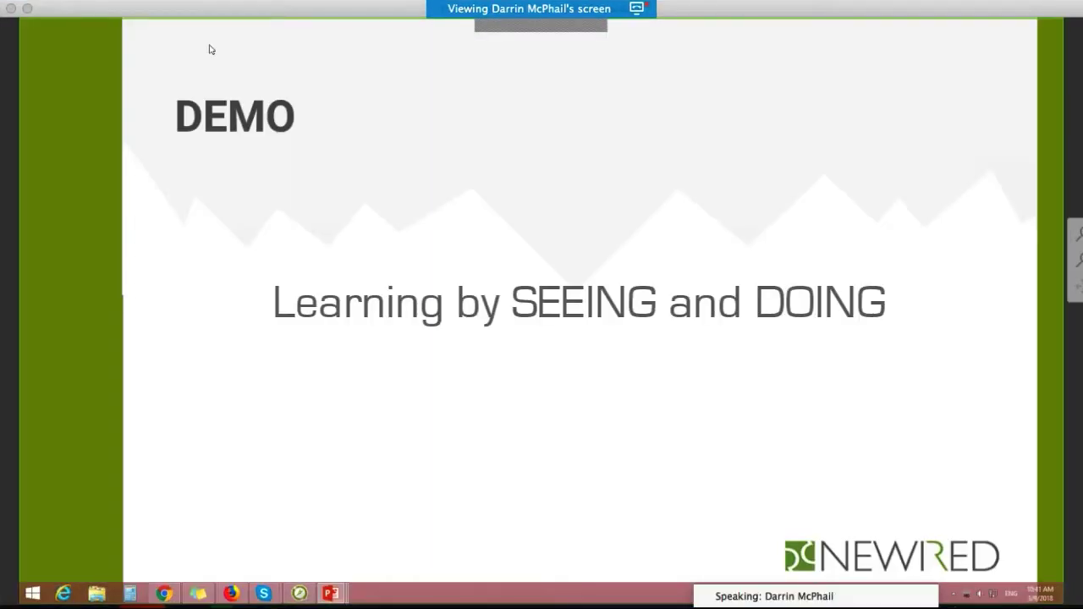